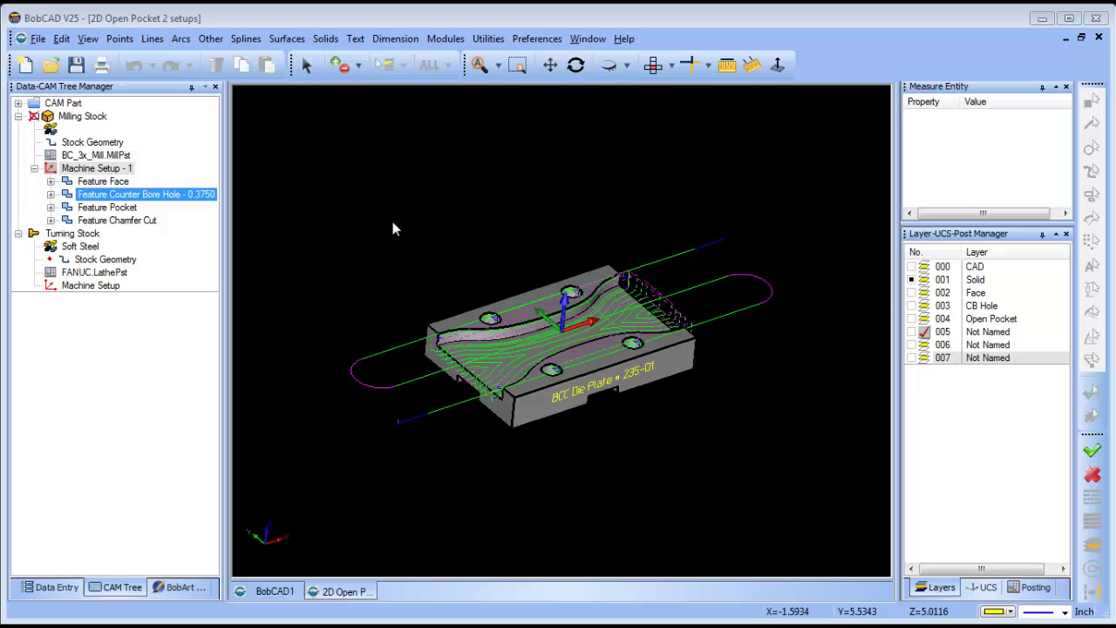
Orbit the die plate from a near-top view to a flatter side view.
{"action": "left_click", "coordinate": [575, 65]}
{"action": "left_click_drag", "start_coordinate": [635, 387], "coordinate": [631, 410]}
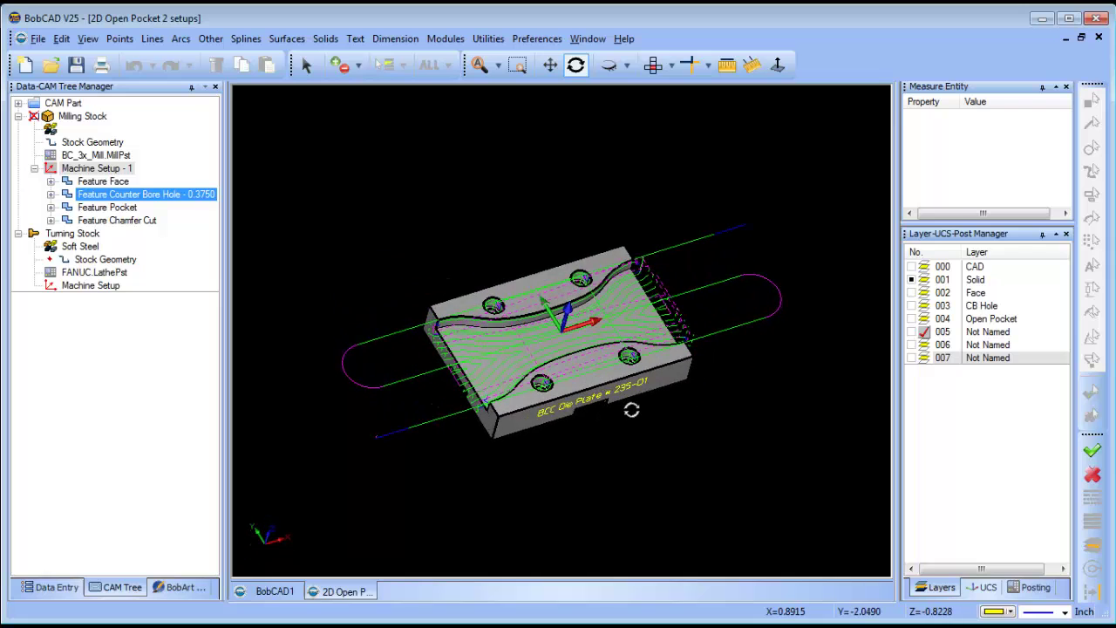
{"action": "left_click_drag", "start_coordinate": [598, 419], "coordinate": [622, 398]}
{"action": "scroll", "coordinate": [576, 388], "scroll_direction": "up", "scroll_amount": 3}
{"action": "scroll", "coordinate": [576, 388], "scroll_direction": "down", "scroll_amount": 3}
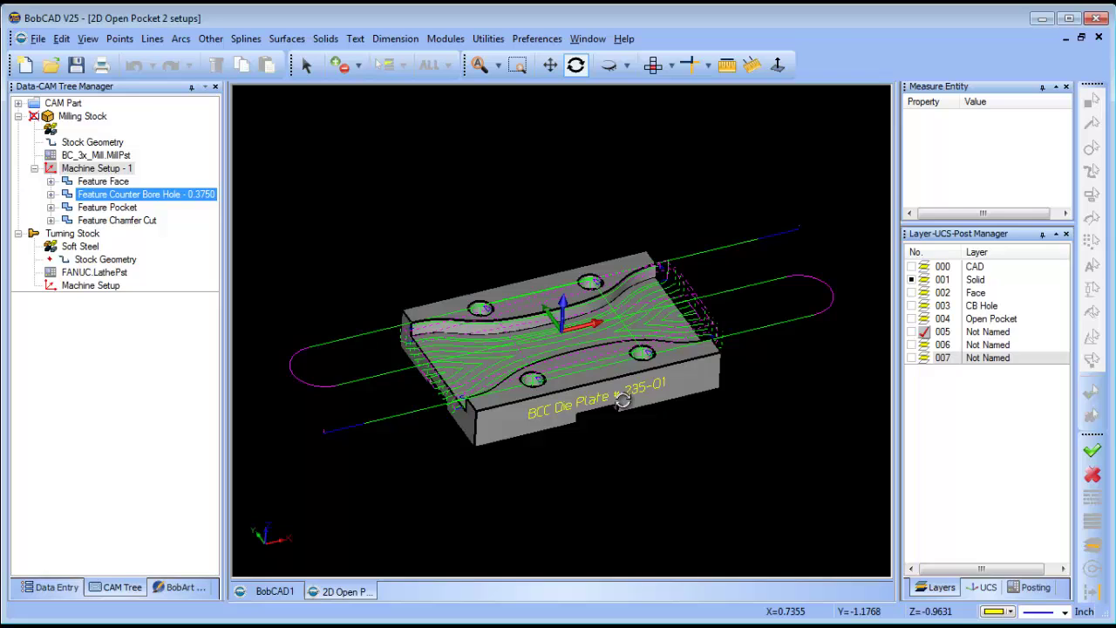
Blank all toolpaths of Machine Setup - 1 with Blank/Unblank Toolpath.
{"action": "left_click", "coordinate": [96, 154]}
{"action": "left_click", "coordinate": [103, 169]}
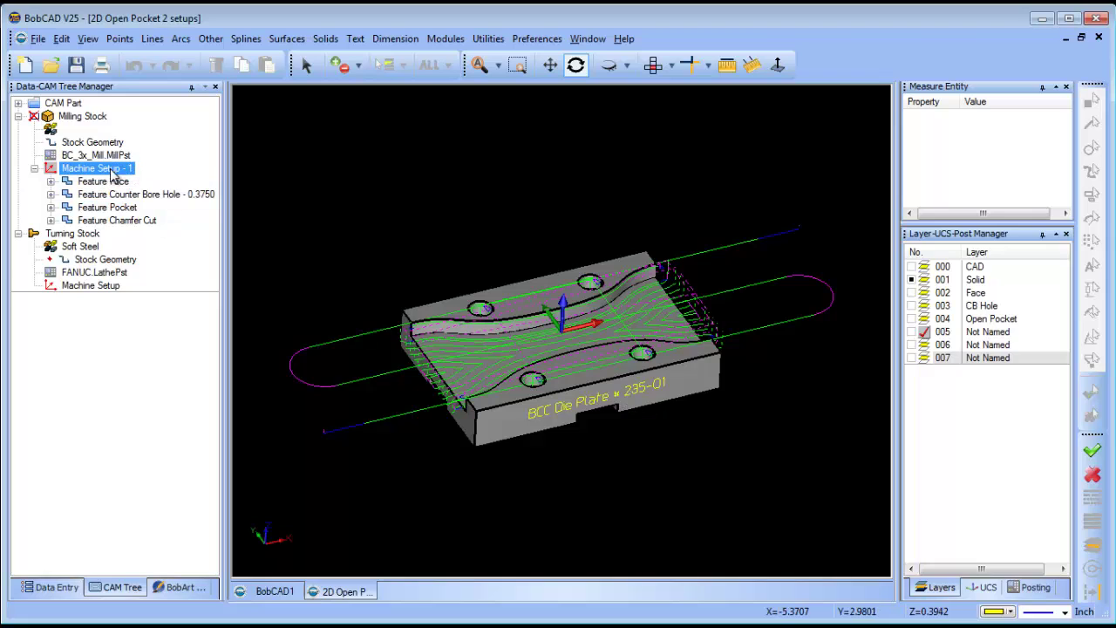
{"action": "right_click", "coordinate": [113, 175]}
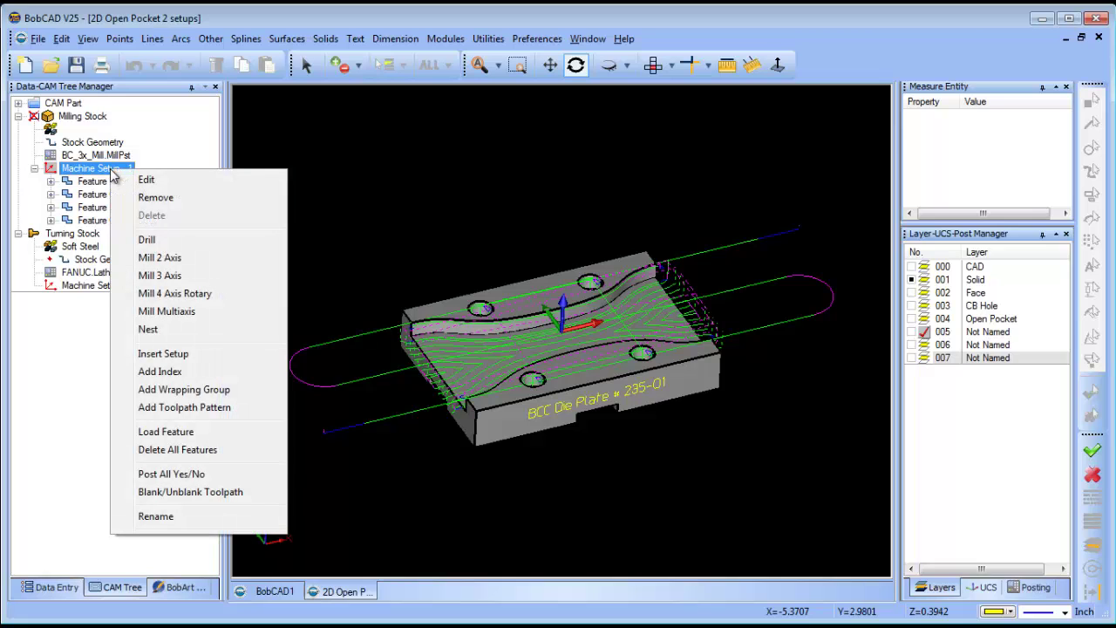
{"action": "left_click", "coordinate": [238, 493]}
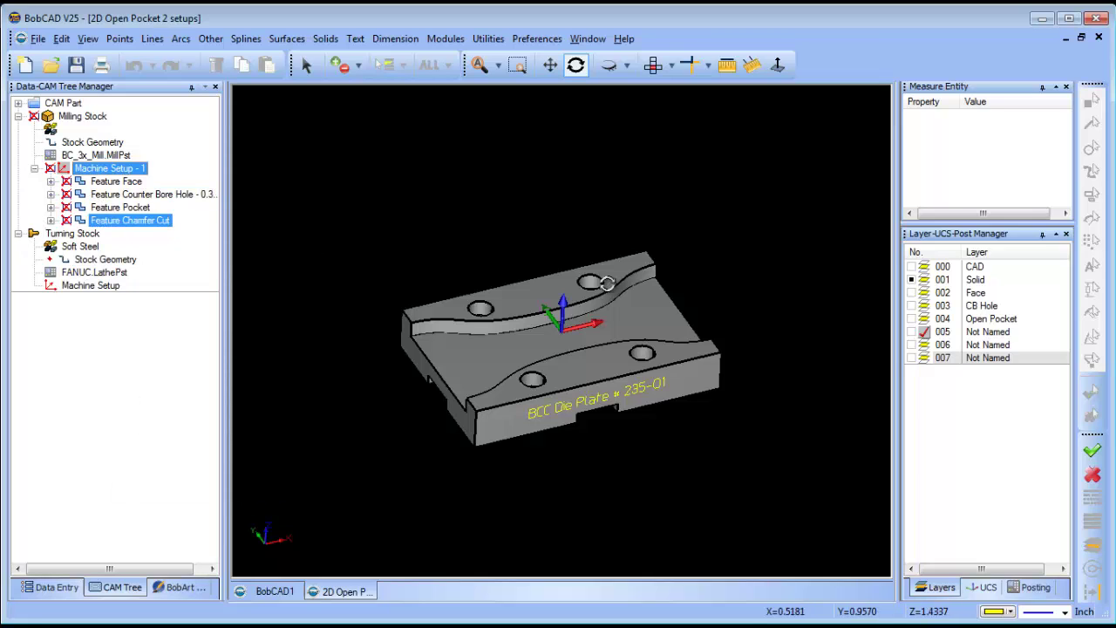
Turn the plate over to inspect its underside and collapse Machine Setup - 1's features.
{"action": "left_click_drag", "start_coordinate": [677, 448], "coordinate": [527, 404]}
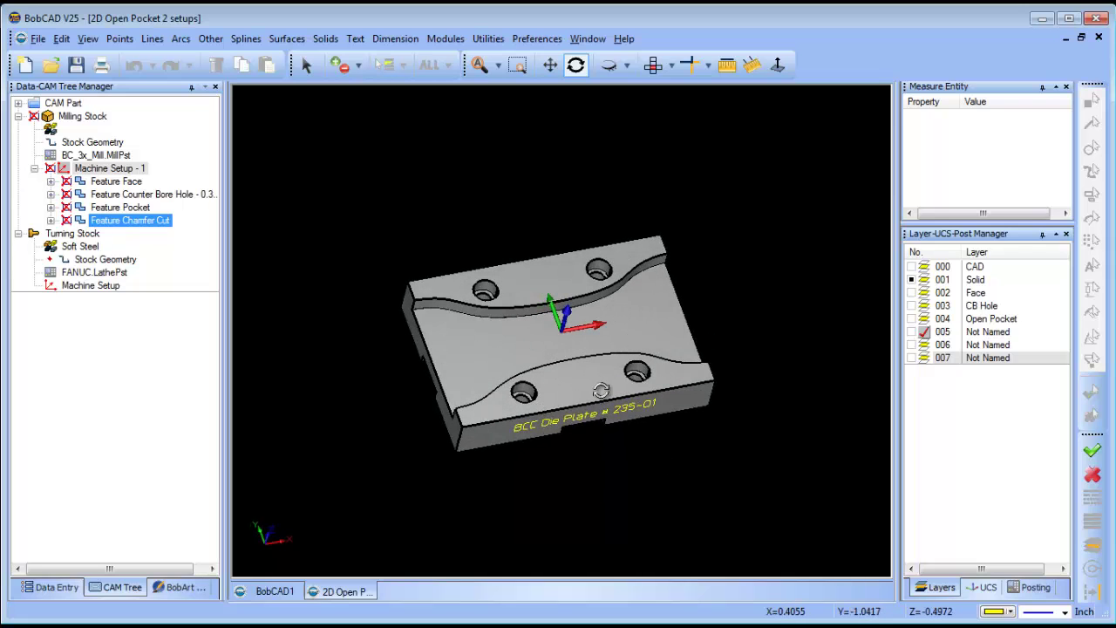
{"action": "left_click_drag", "start_coordinate": [600, 390], "coordinate": [621, 360]}
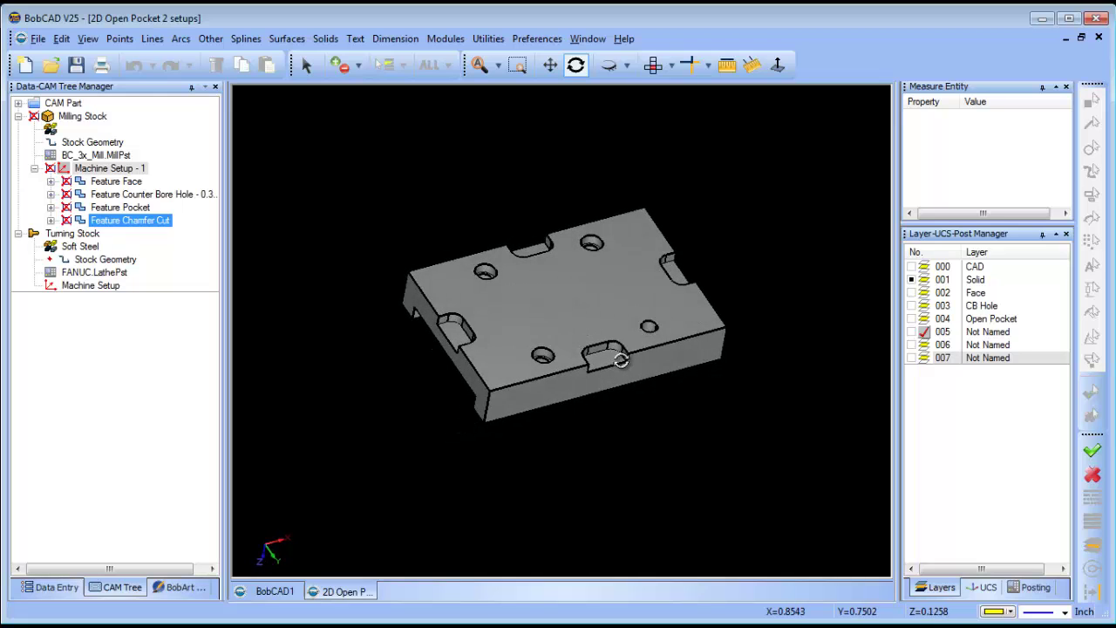
{"action": "left_click", "coordinate": [92, 142]}
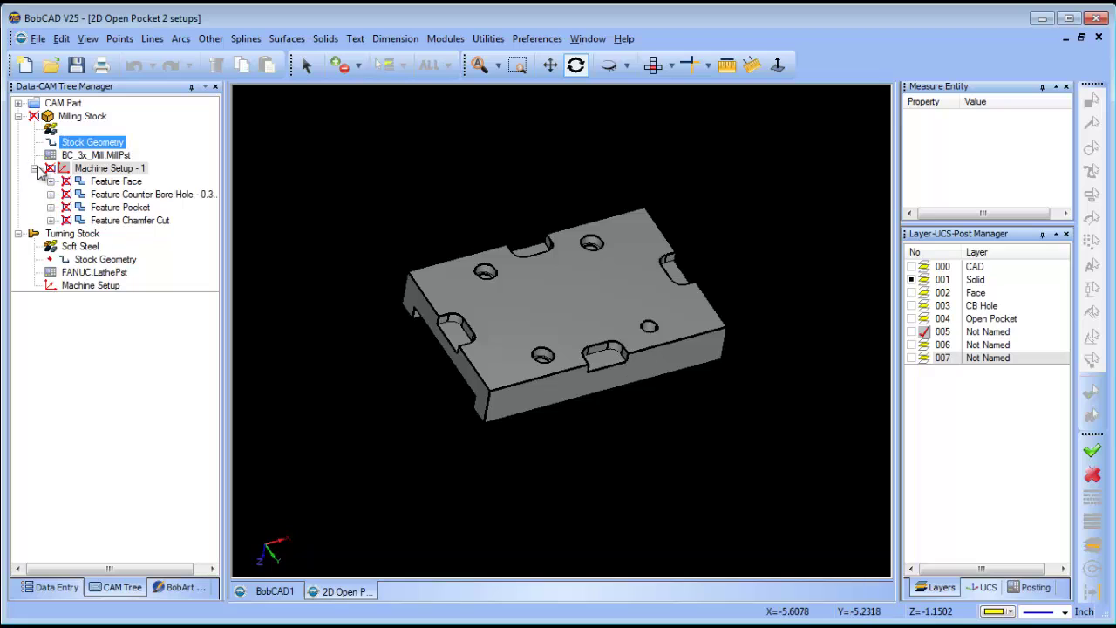
{"action": "left_click", "coordinate": [34, 168]}
{"action": "right_click", "coordinate": [106, 171]}
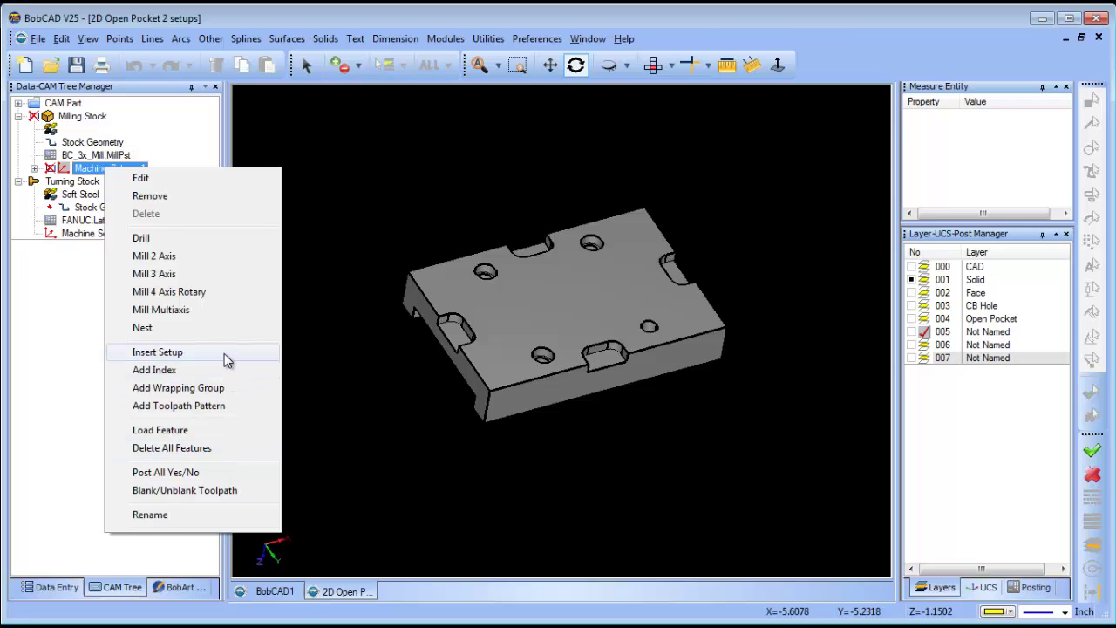
Insert Machine Setup - 2 after Machine Setup - 1 and select it from a near-top view.
{"action": "left_click", "coordinate": [158, 352]}
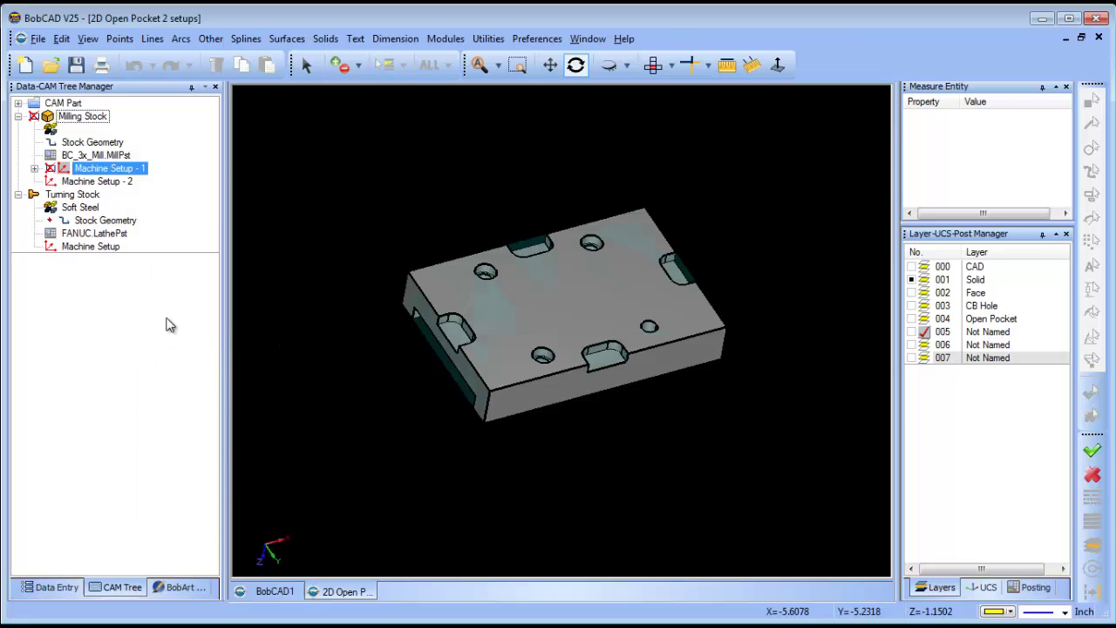
{"action": "left_click", "coordinate": [109, 180]}
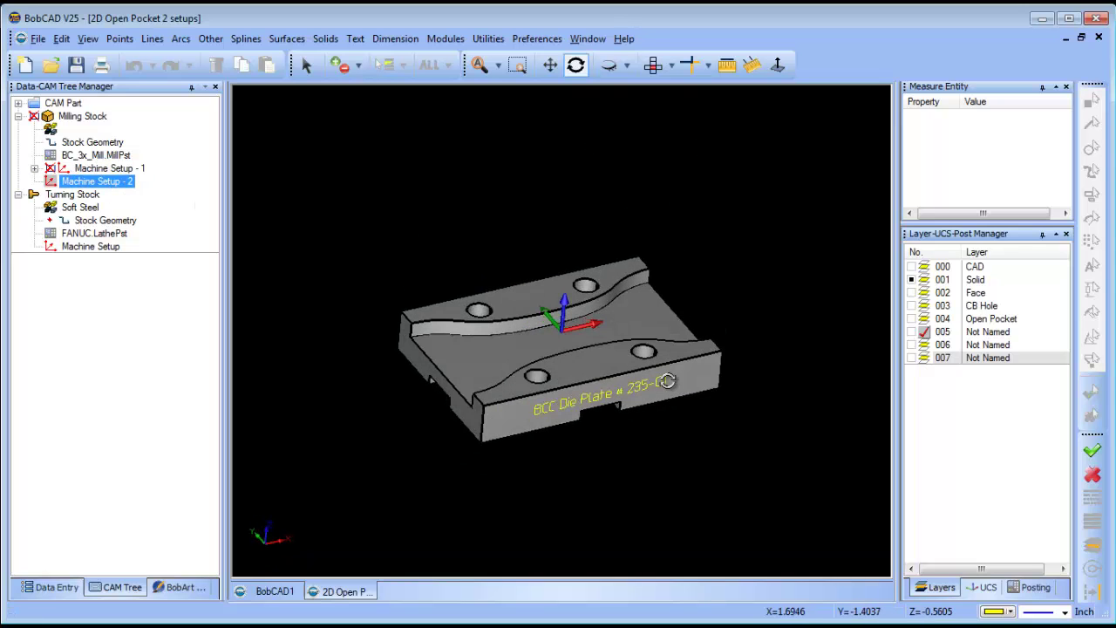
{"action": "left_click", "coordinate": [110, 168]}
{"action": "double_click", "coordinate": [98, 171]}
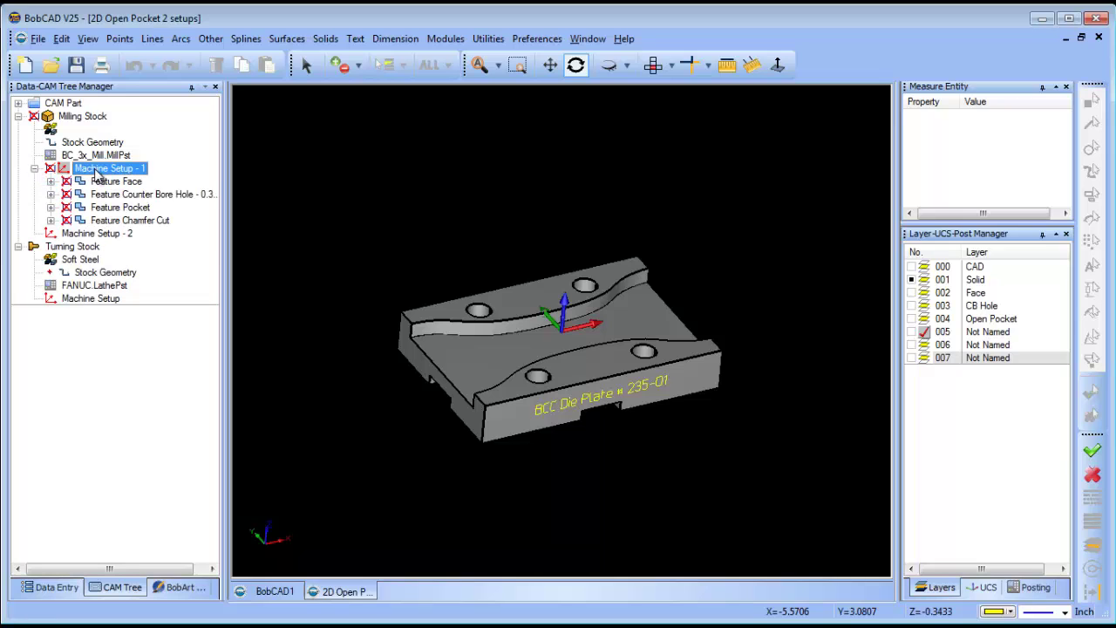
{"action": "left_click", "coordinate": [35, 168]}
{"action": "left_click", "coordinate": [92, 182]}
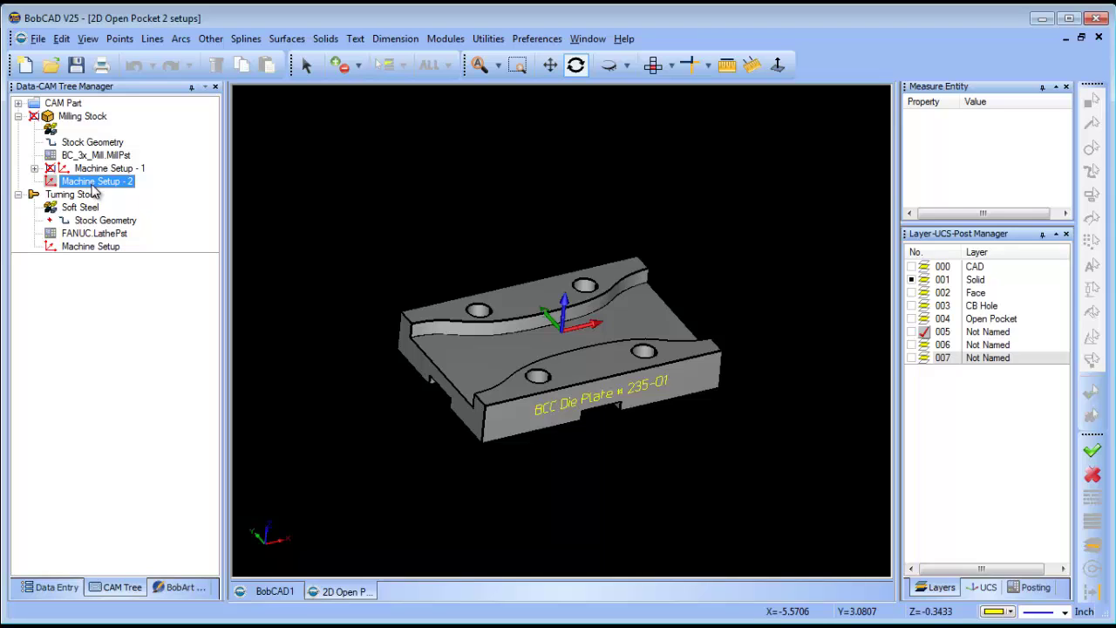
{"action": "left_click_drag", "start_coordinate": [654, 453], "coordinate": [560, 318]}
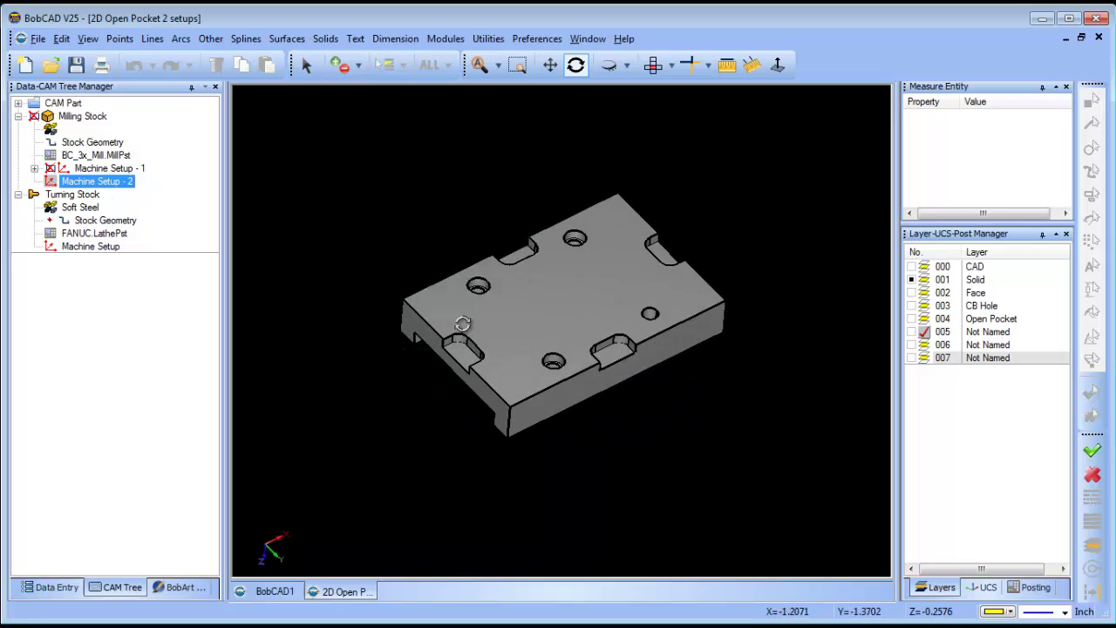
{"action": "right_click", "coordinate": [119, 190]}
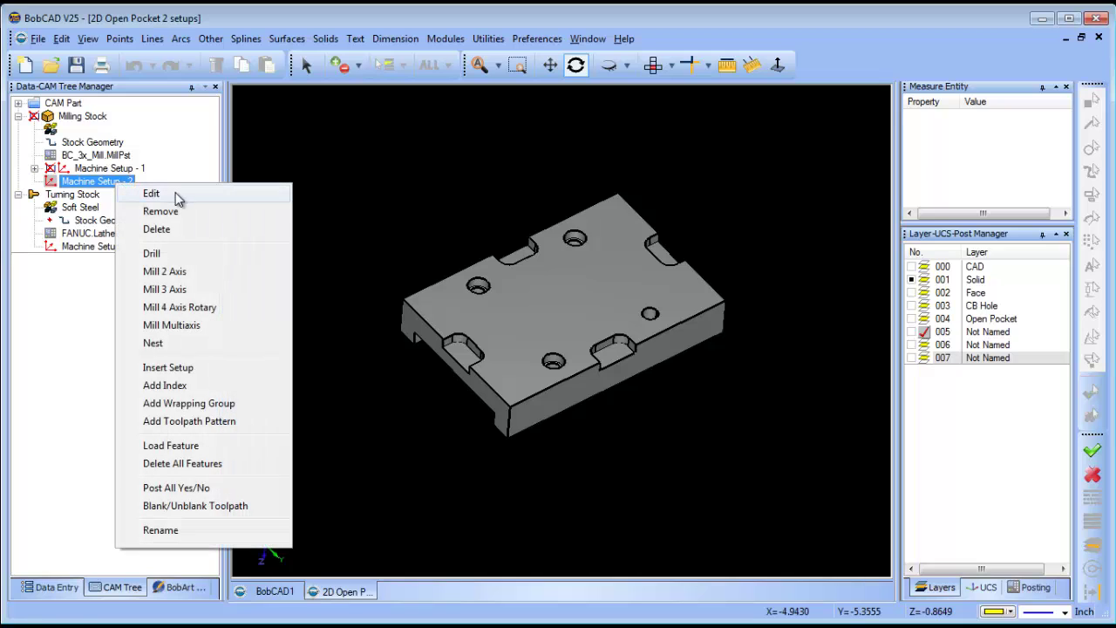
{"action": "left_click", "coordinate": [181, 194]}
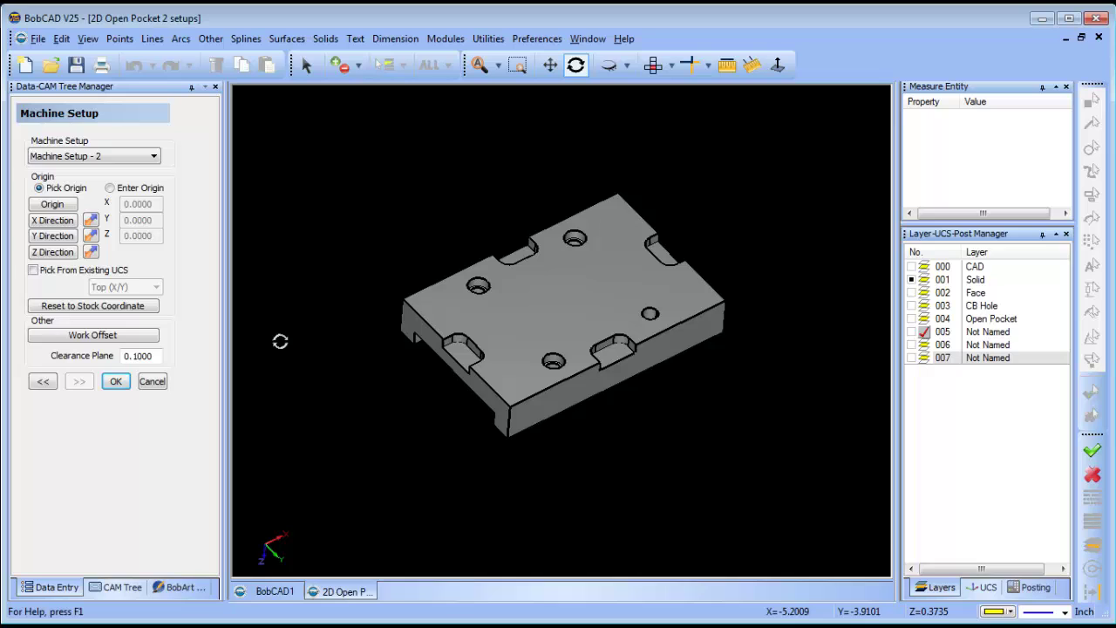
{"action": "left_click", "coordinate": [53, 206]}
{"action": "middle_click_drag", "start_coordinate": [706, 486], "coordinate": [204, 473]}
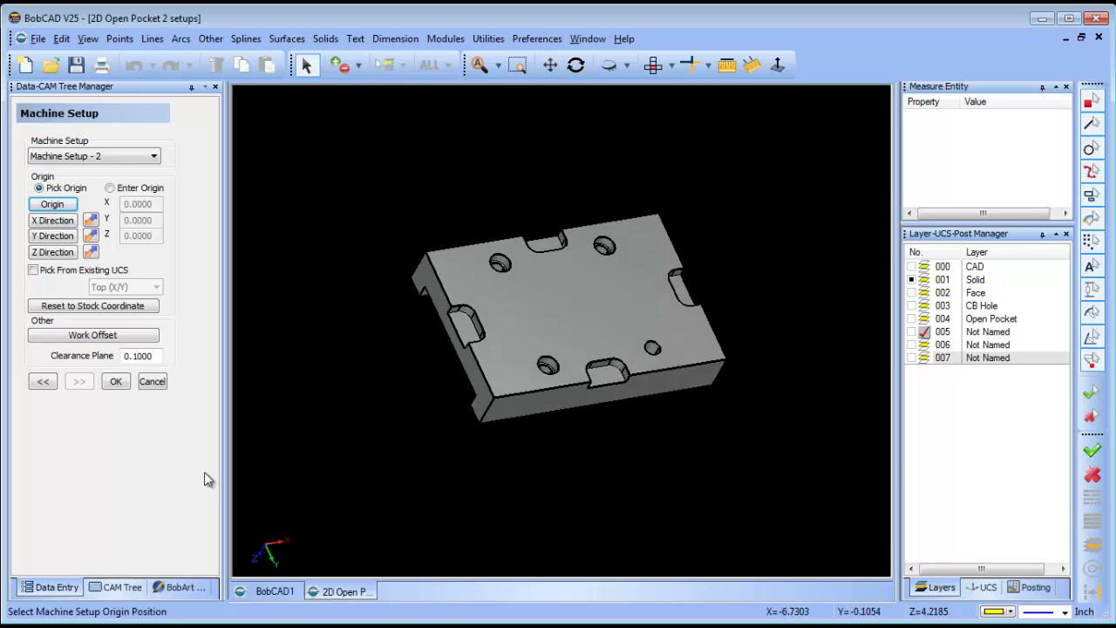
{"action": "left_click", "coordinate": [152, 382]}
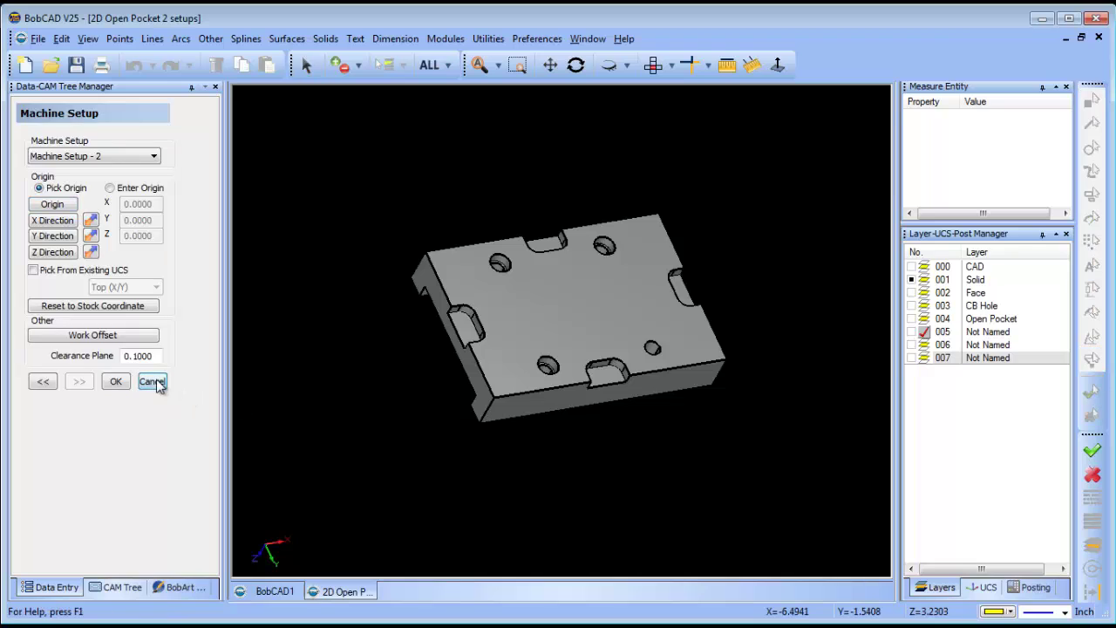
{"action": "left_click", "coordinate": [122, 587]}
{"action": "left_click", "coordinate": [94, 117]}
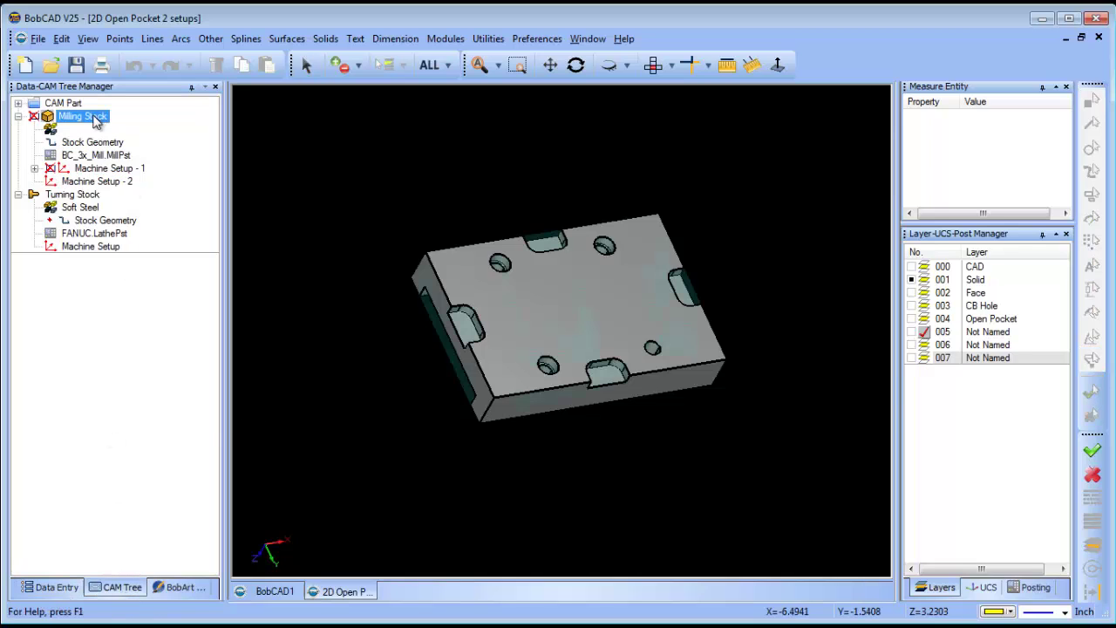
{"action": "right_click", "coordinate": [96, 122]}
Blank the milling stock display and open Machine Setup - 2's settings.
{"action": "left_click", "coordinate": [209, 415]}
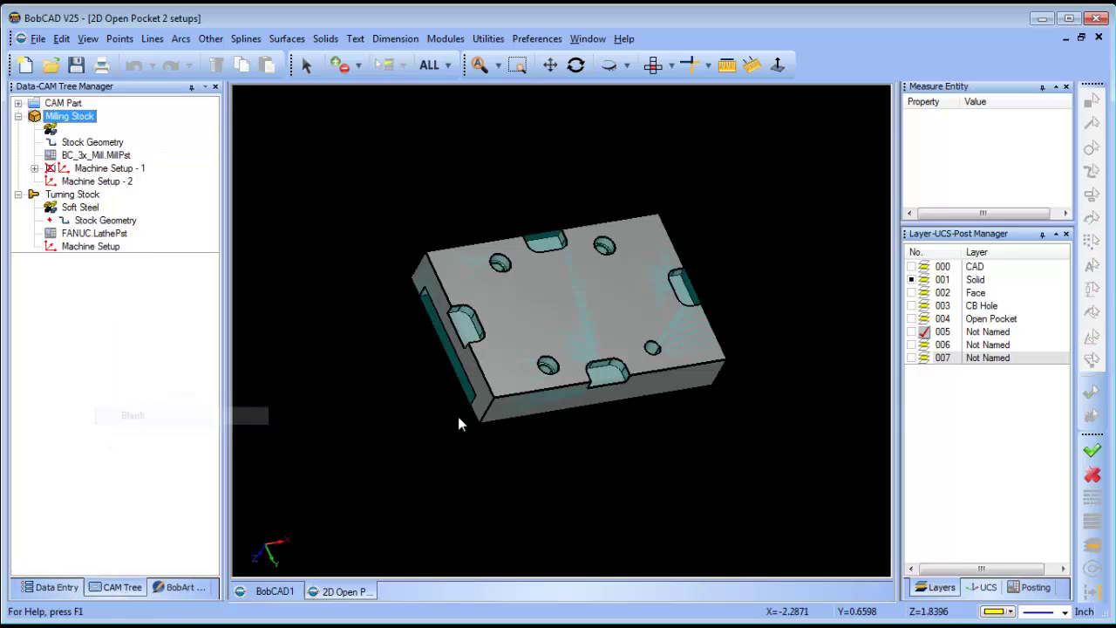
{"action": "middle_click_drag", "start_coordinate": [672, 425], "coordinate": [700, 393]}
{"action": "left_click", "coordinate": [79, 246]}
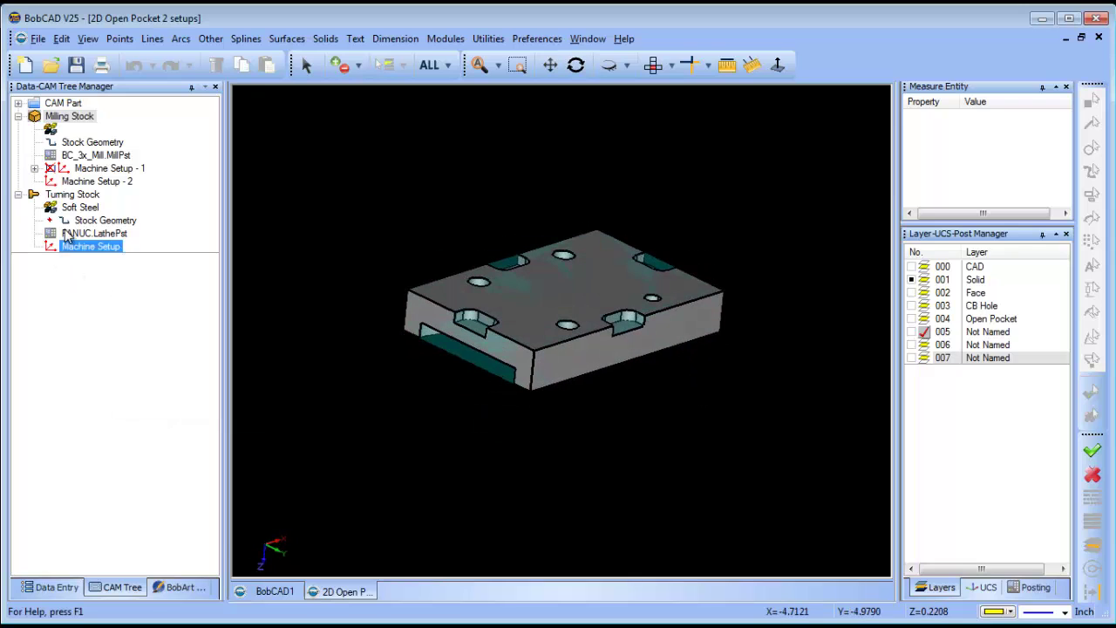
{"action": "left_click", "coordinate": [92, 180]}
{"action": "right_click", "coordinate": [90, 180]}
{"action": "left_click", "coordinate": [126, 192]}
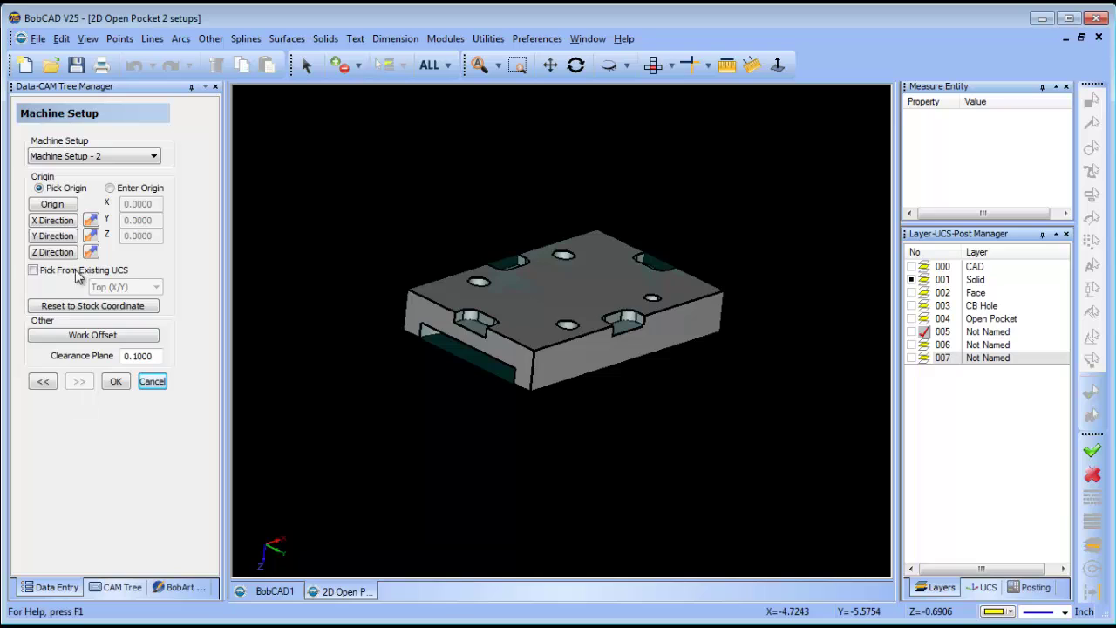
Try picking the origin on the stock outline, then cancel and return to the CAM Tree.
{"action": "left_click", "coordinate": [57, 206]}
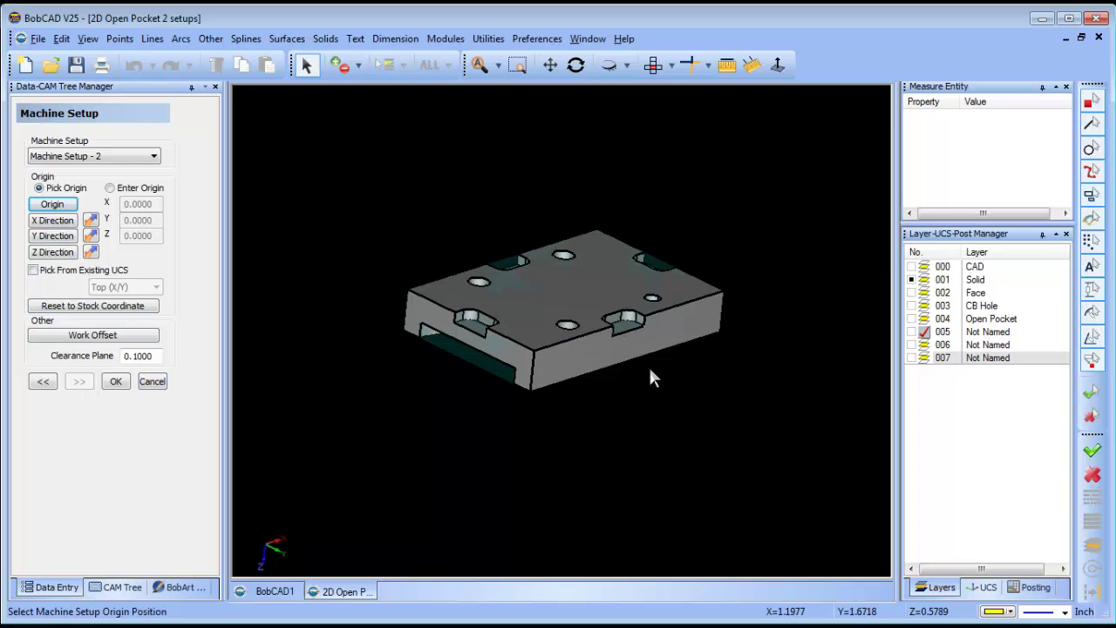
{"action": "left_click", "coordinate": [915, 332]}
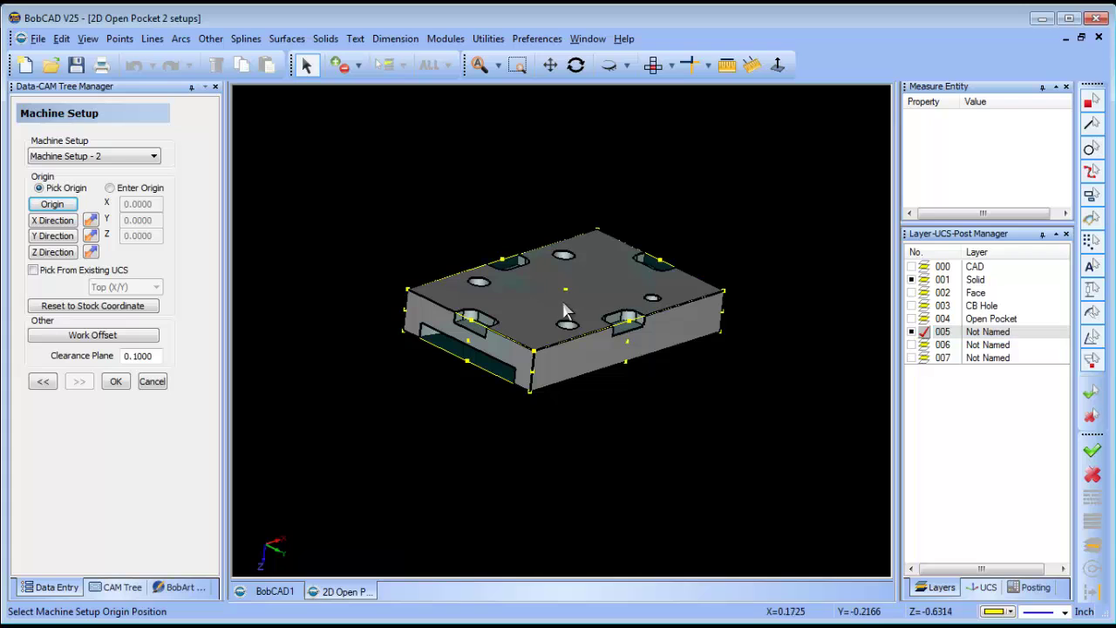
{"action": "middle_click_drag", "start_coordinate": [694, 364], "coordinate": [683, 410]}
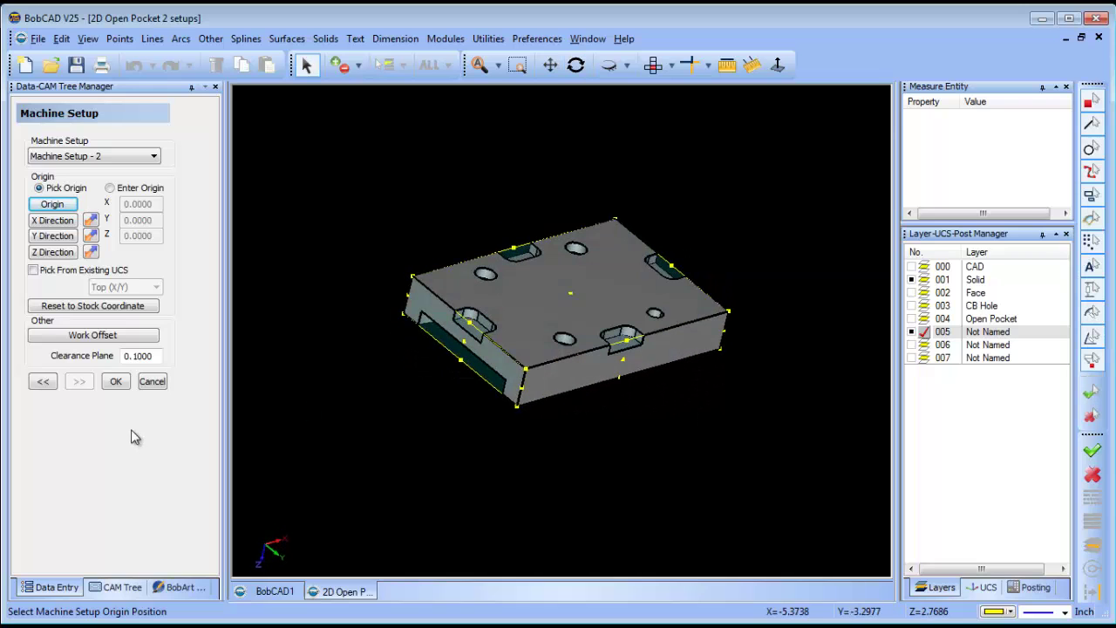
{"action": "left_click", "coordinate": [152, 381]}
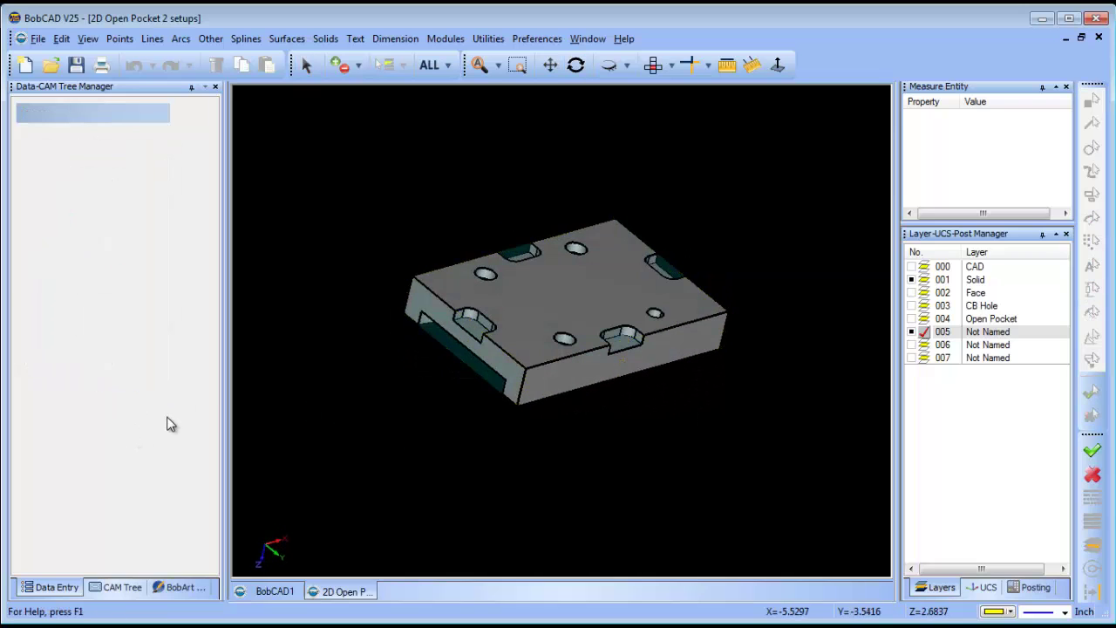
{"action": "left_click", "coordinate": [135, 588]}
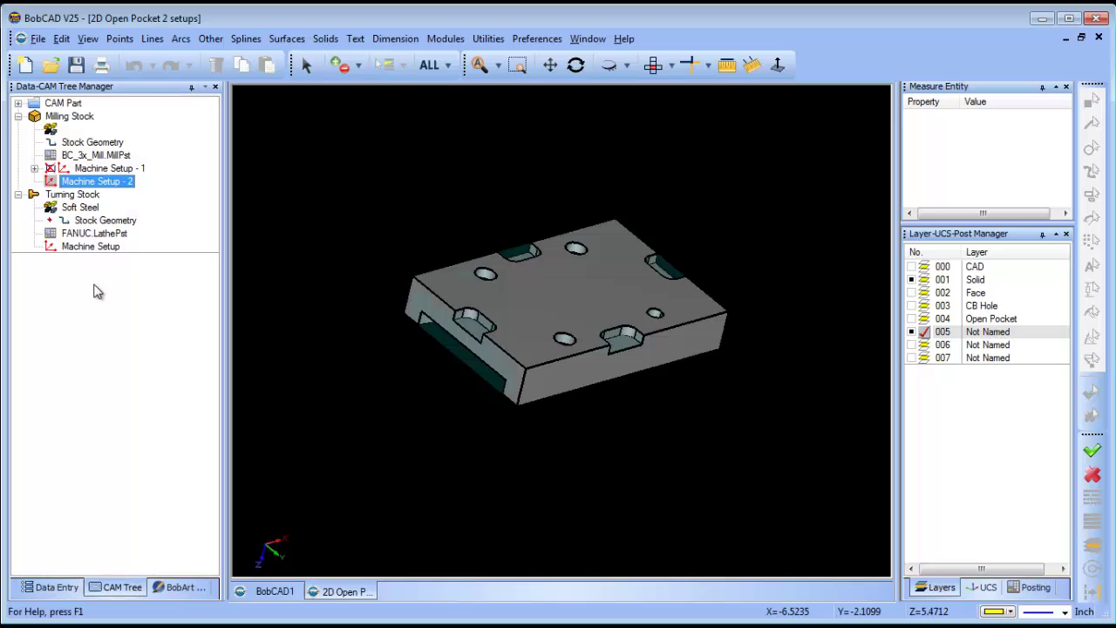
Edit Machine Setup - 2 and place its origin on the plate's top face.
{"action": "left_click", "coordinate": [106, 221]}
{"action": "left_click", "coordinate": [113, 183]}
{"action": "right_click", "coordinate": [117, 191]}
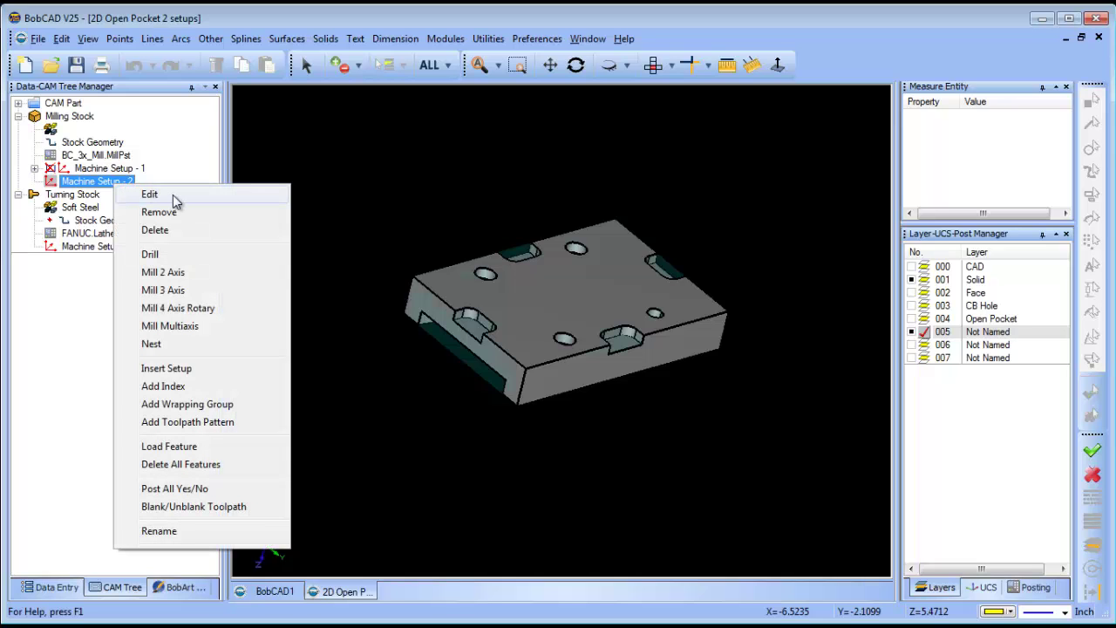
{"action": "left_click", "coordinate": [175, 194]}
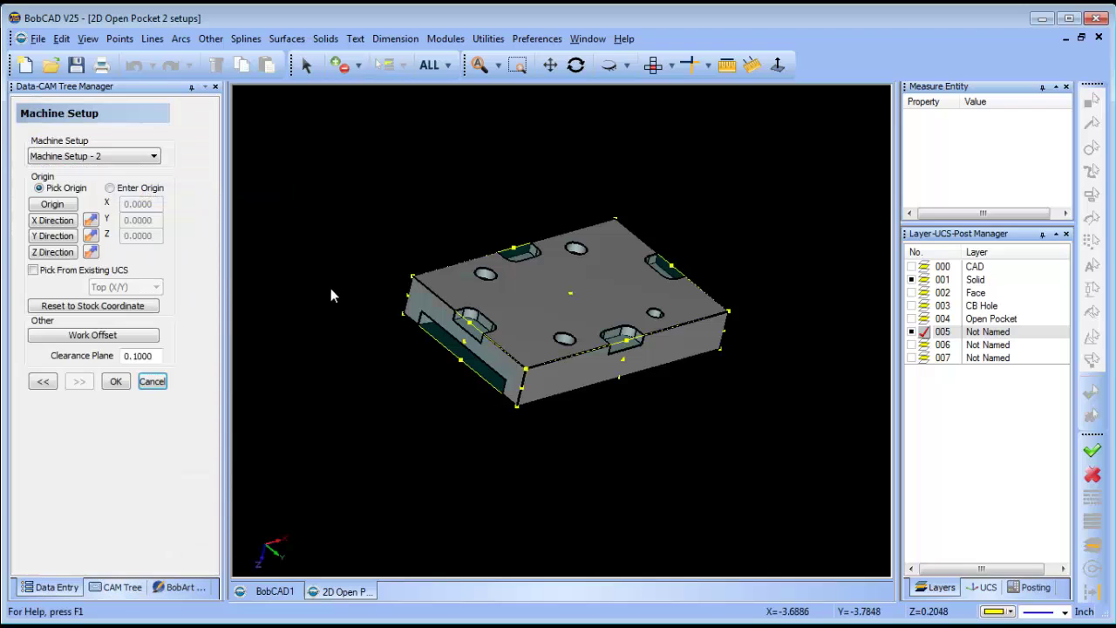
{"action": "middle_click_drag", "start_coordinate": [706, 452], "coordinate": [703, 428]}
{"action": "middle_click_drag", "start_coordinate": [520, 426], "coordinate": [473, 423]}
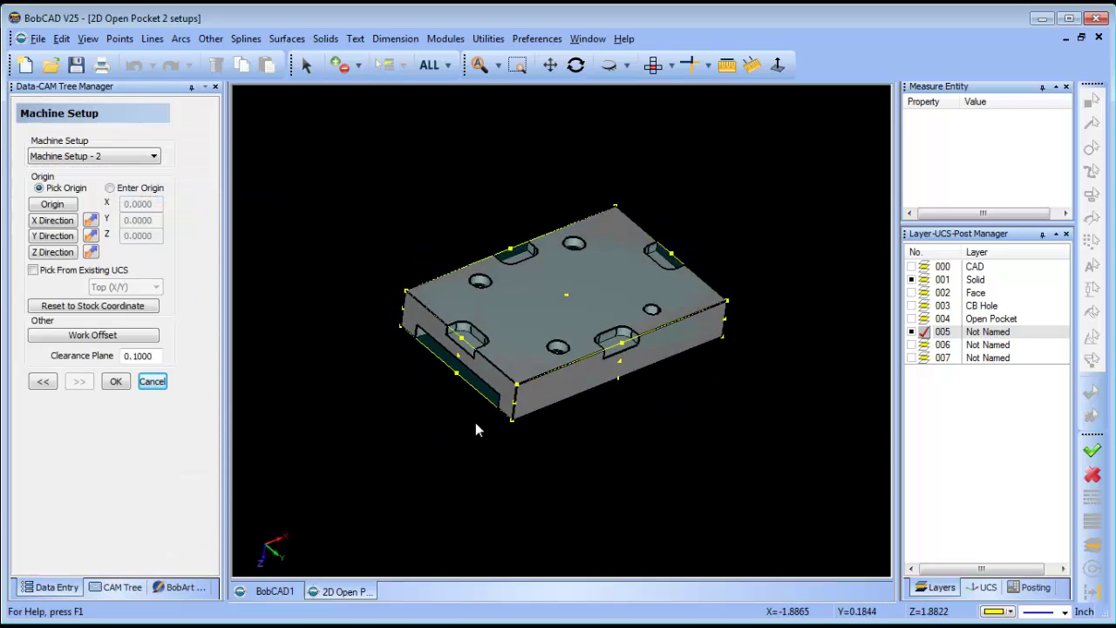
{"action": "left_click", "coordinate": [51, 206]}
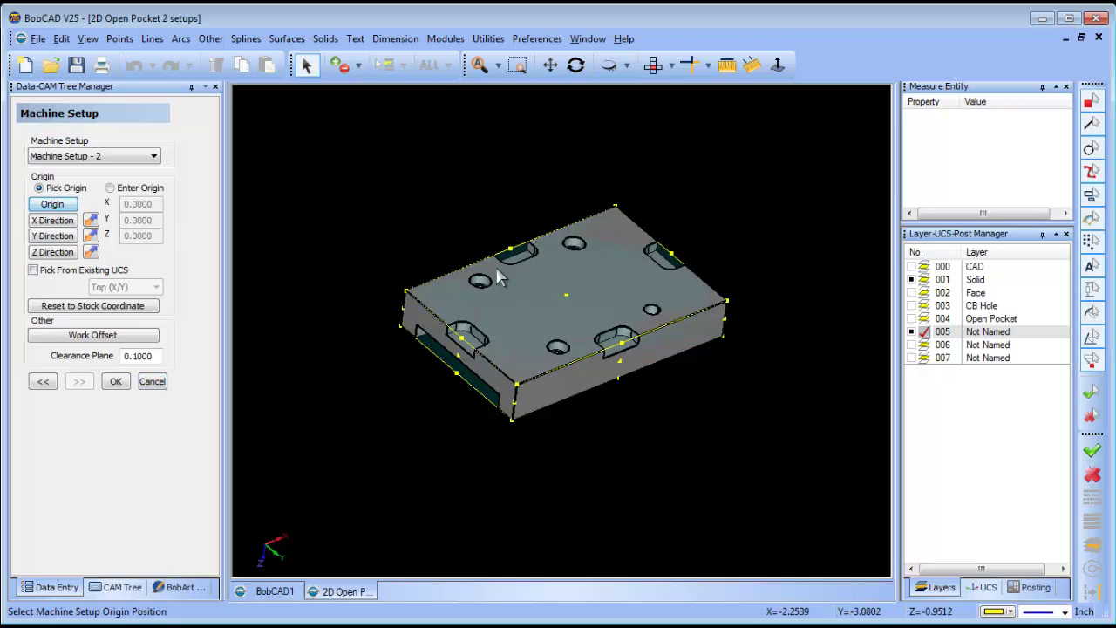
{"action": "left_click", "coordinate": [567, 302]}
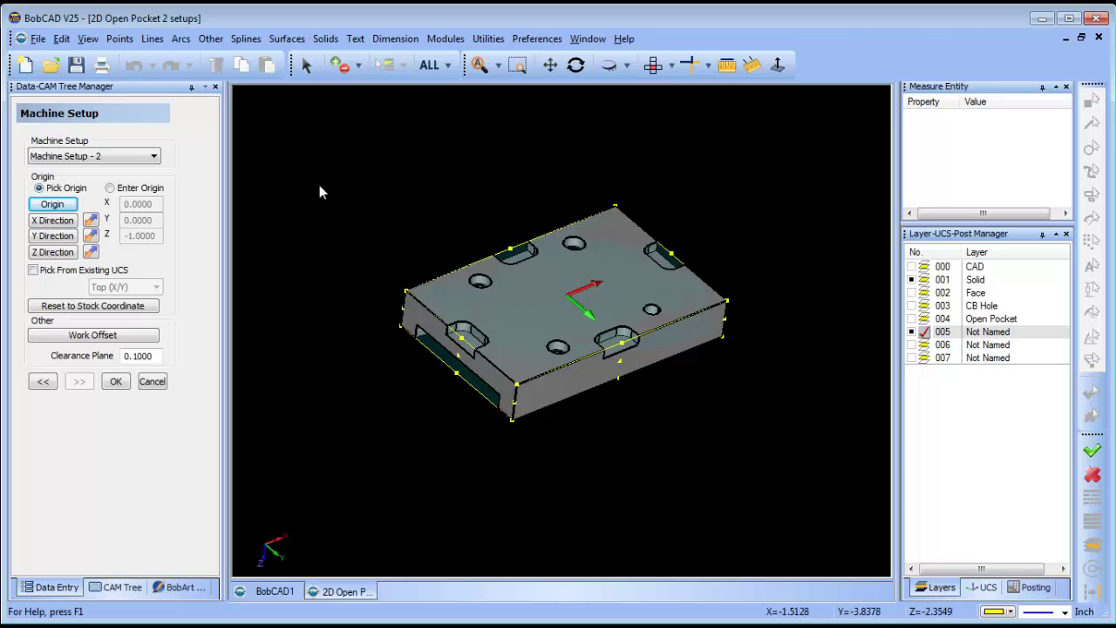
Set the setup's axis direction from a part edge, confirm with OK, and view the engraved face.
{"action": "left_click", "coordinate": [53, 236]}
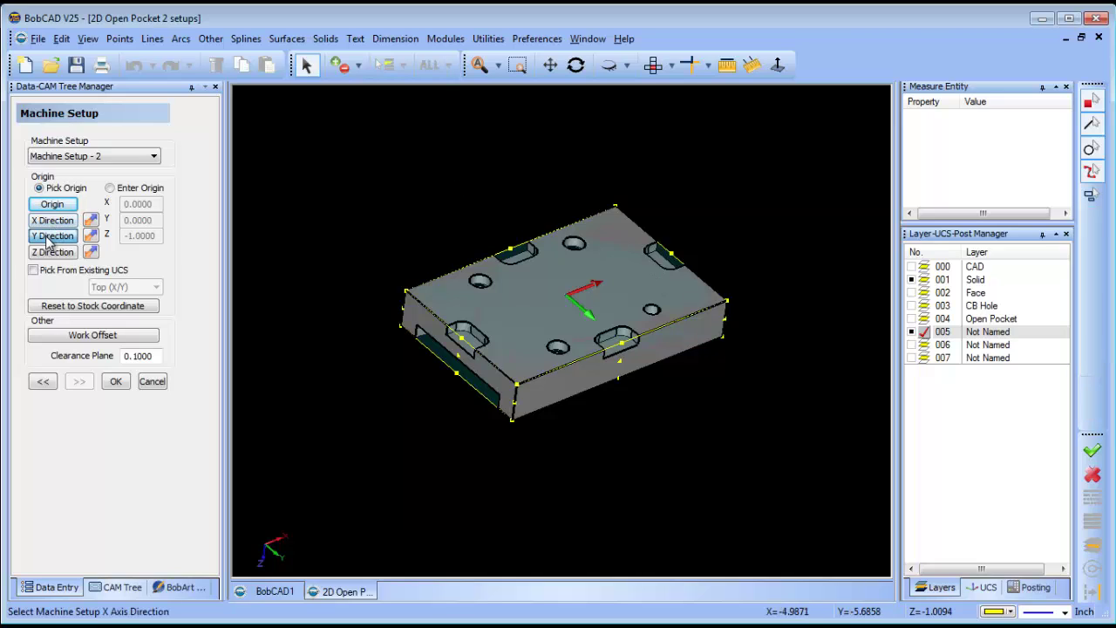
{"action": "left_click", "coordinate": [432, 318]}
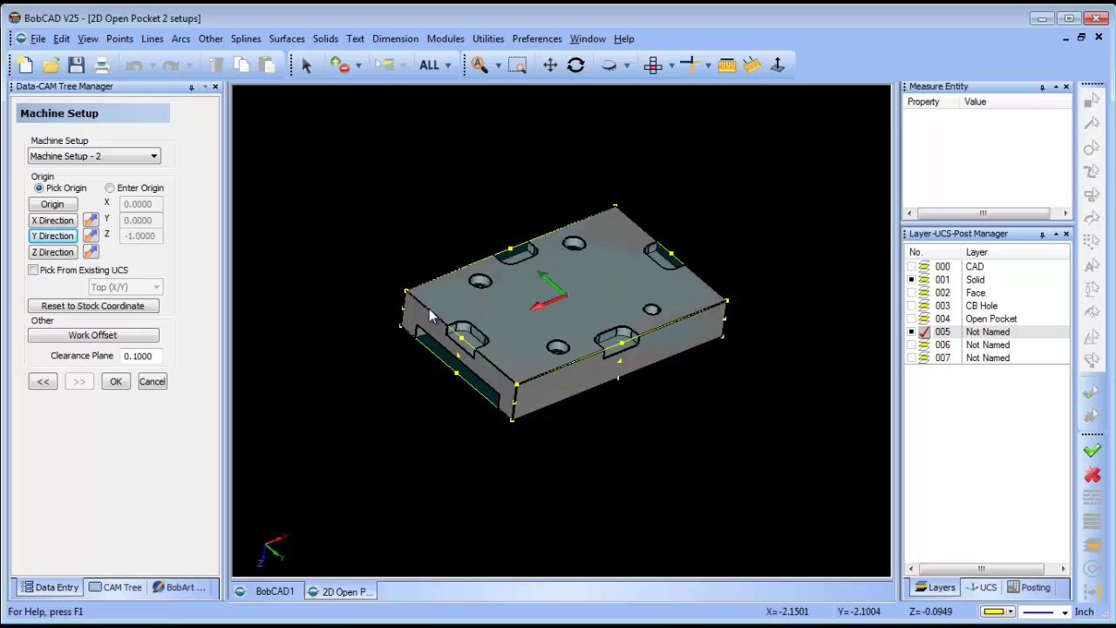
{"action": "left_click", "coordinate": [90, 233]}
{"action": "middle_click_drag", "start_coordinate": [672, 440], "coordinate": [663, 409]}
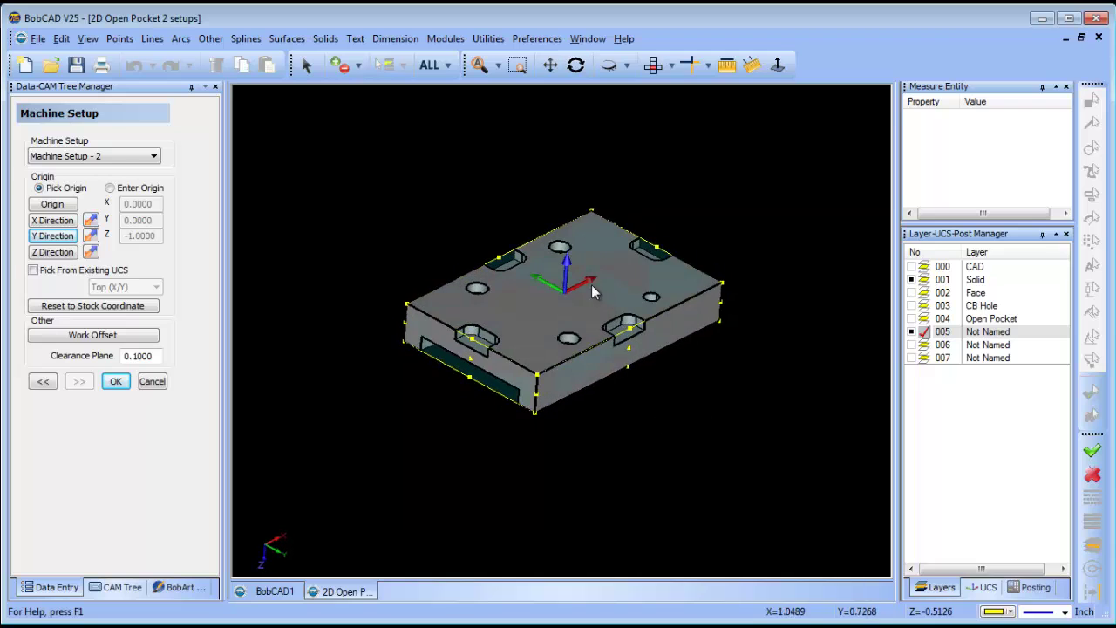
{"action": "left_click", "coordinate": [116, 383]}
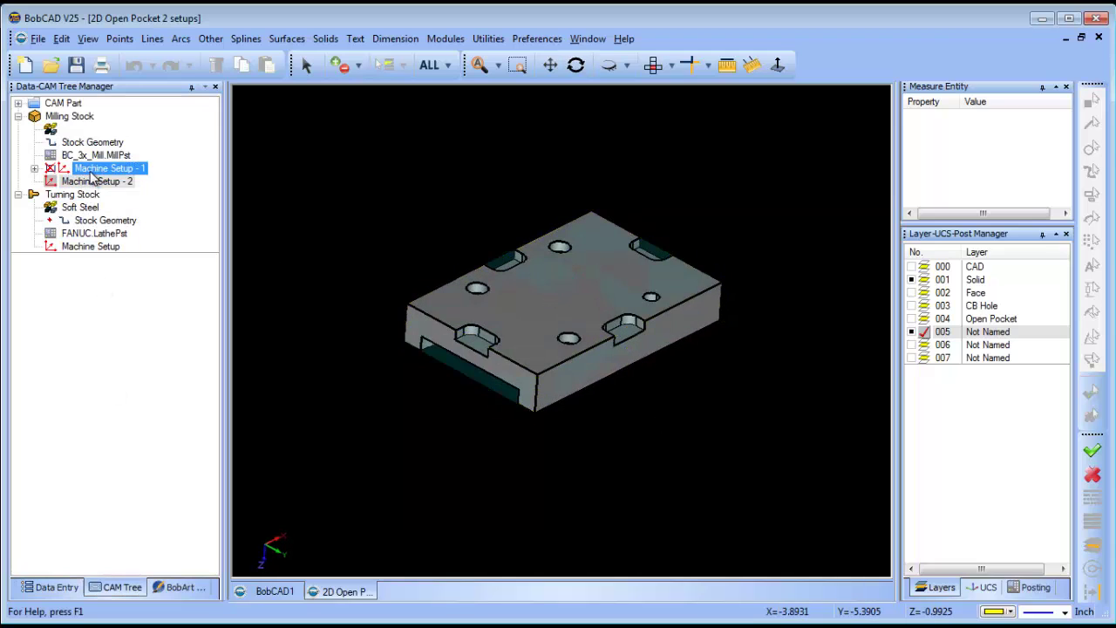
{"action": "left_click", "coordinate": [575, 65]}
{"action": "left_click_drag", "start_coordinate": [572, 141], "coordinate": [421, 423]}
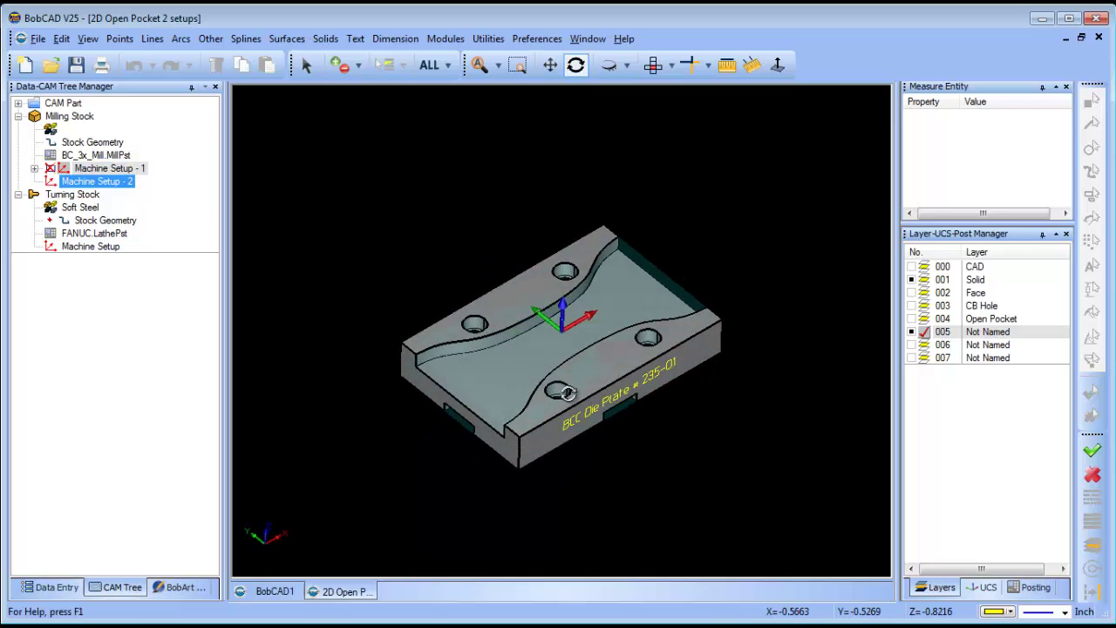
Make layer 007 active and hide layers 005 and Solid, keeping 006 visible.
{"action": "left_click_drag", "start_coordinate": [685, 363], "coordinate": [328, 161]}
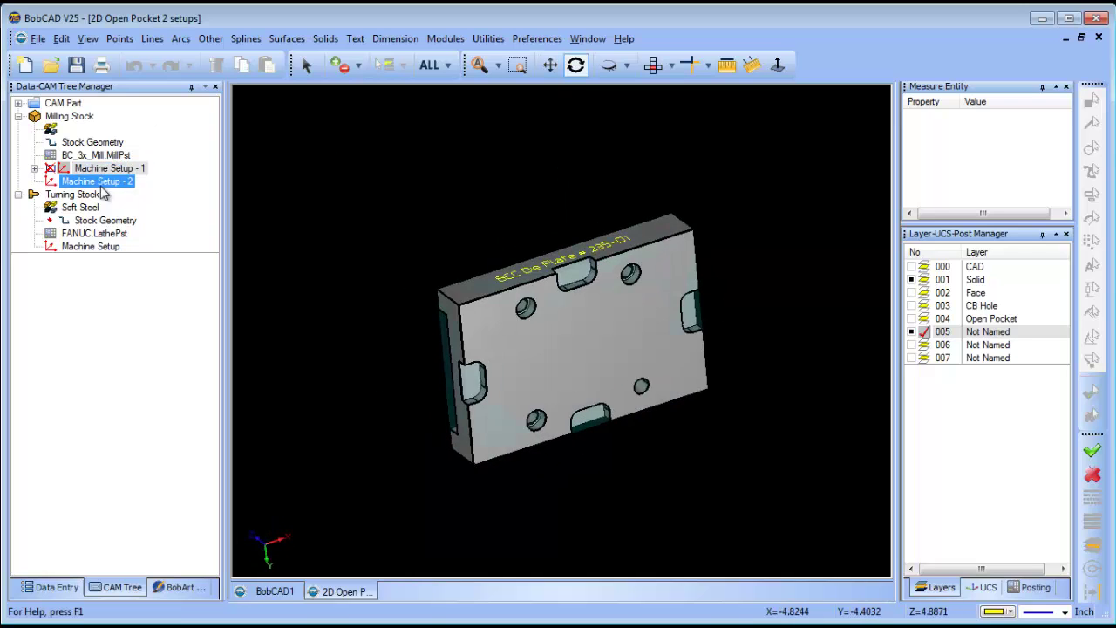
{"action": "mouse_move", "coordinate": [587, 388]}
{"action": "left_mouse_down"}
{"action": "mouse_move", "coordinate": [653, 379]}
{"action": "mouse_move", "coordinate": [514, 392]}
{"action": "mouse_move", "coordinate": [532, 294]}
{"action": "mouse_move", "coordinate": [506, 295]}
{"action": "mouse_move", "coordinate": [591, 375]}
{"action": "left_mouse_up"}
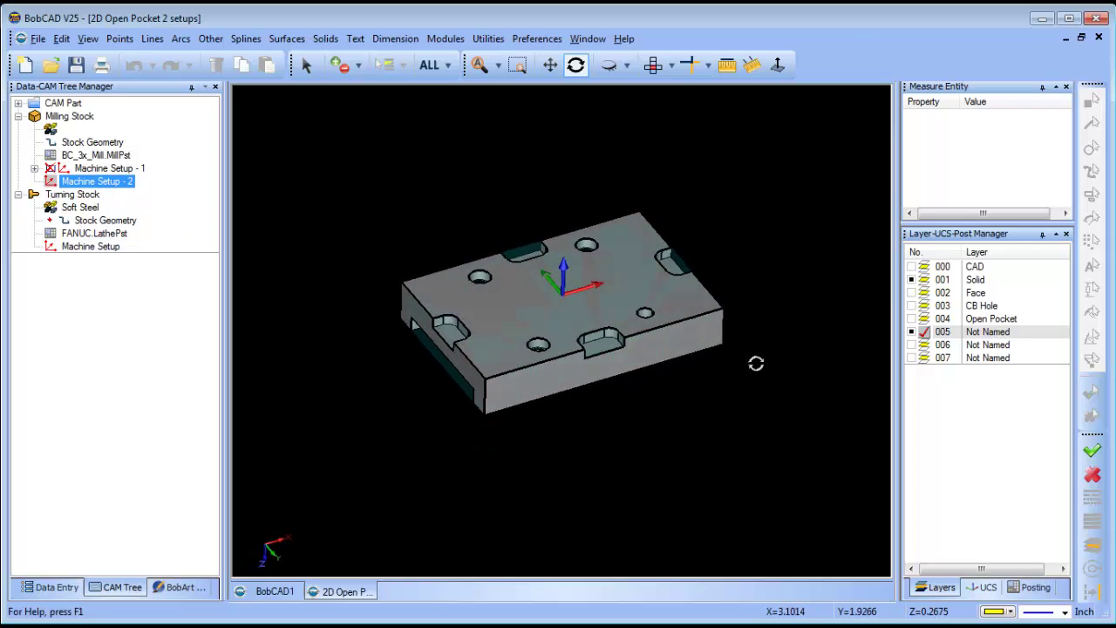
{"action": "left_click", "coordinate": [913, 344]}
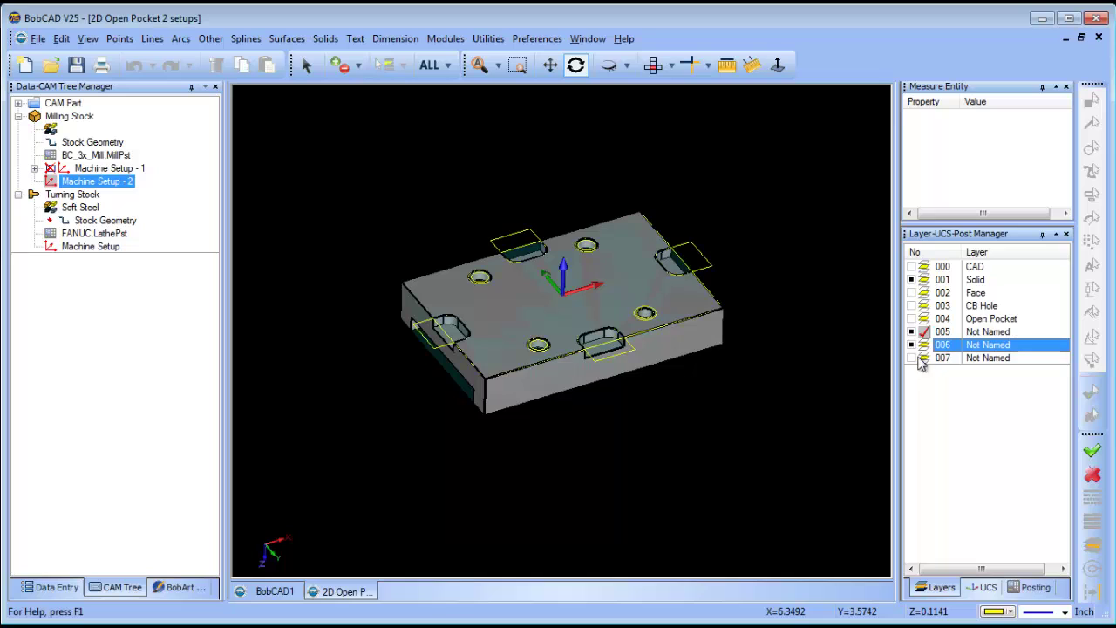
{"action": "left_click", "coordinate": [922, 359]}
{"action": "left_click", "coordinate": [924, 358]}
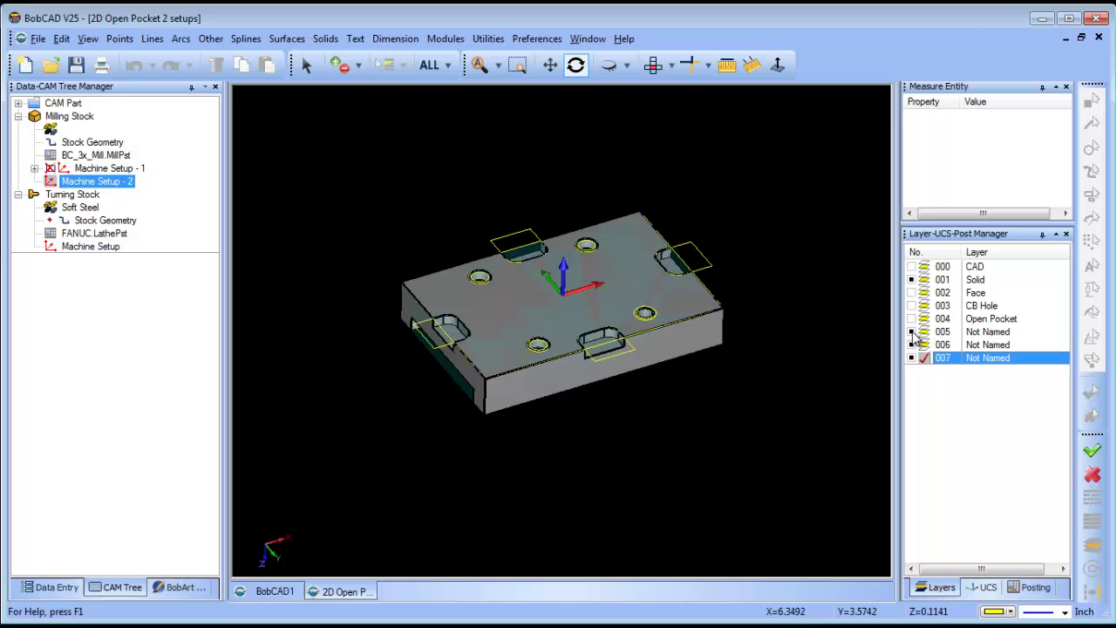
{"action": "left_click", "coordinate": [912, 332]}
{"action": "left_click", "coordinate": [912, 346]}
{"action": "left_click", "coordinate": [912, 345]}
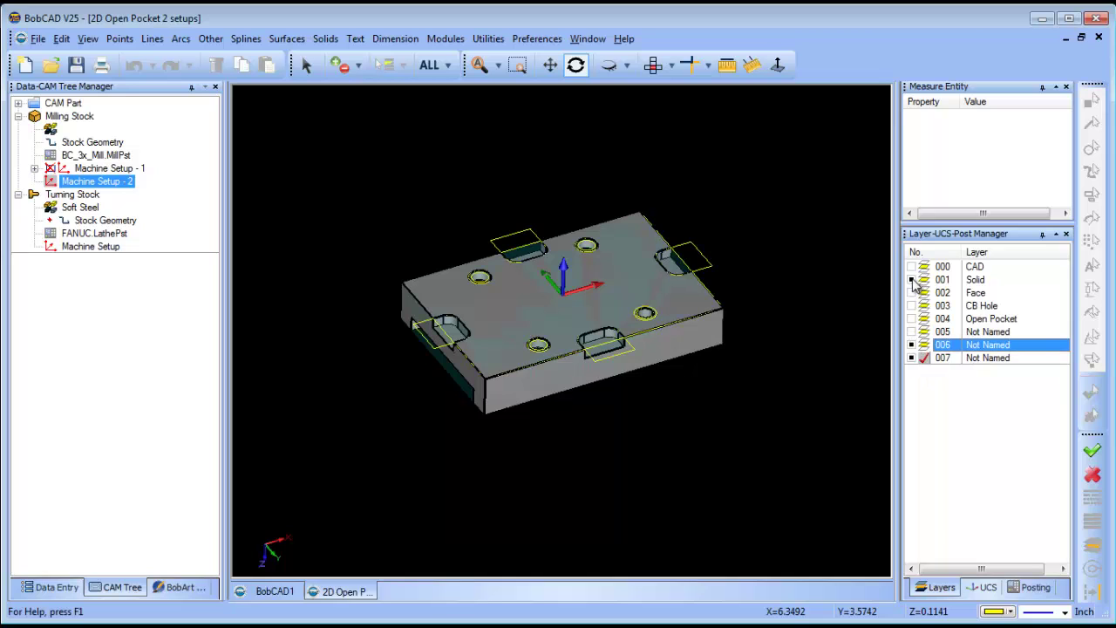
{"action": "left_click", "coordinate": [912, 280]}
Change the four outer pocket edges to a dashed line style.
{"action": "left_click_drag", "start_coordinate": [551, 327], "coordinate": [525, 329]}
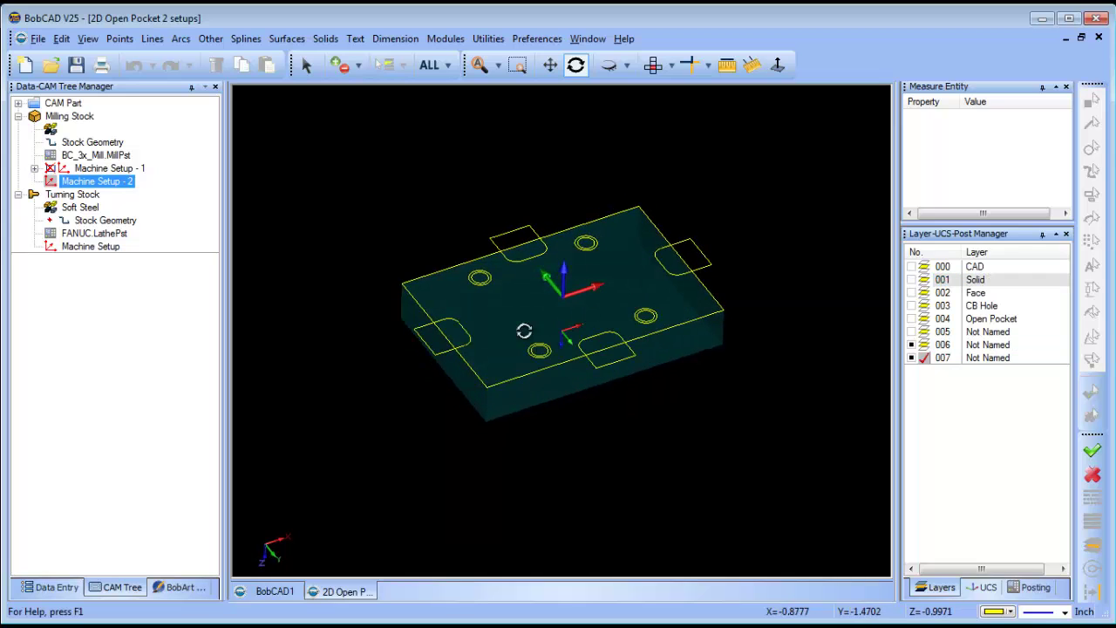
{"action": "left_click", "coordinate": [307, 66]}
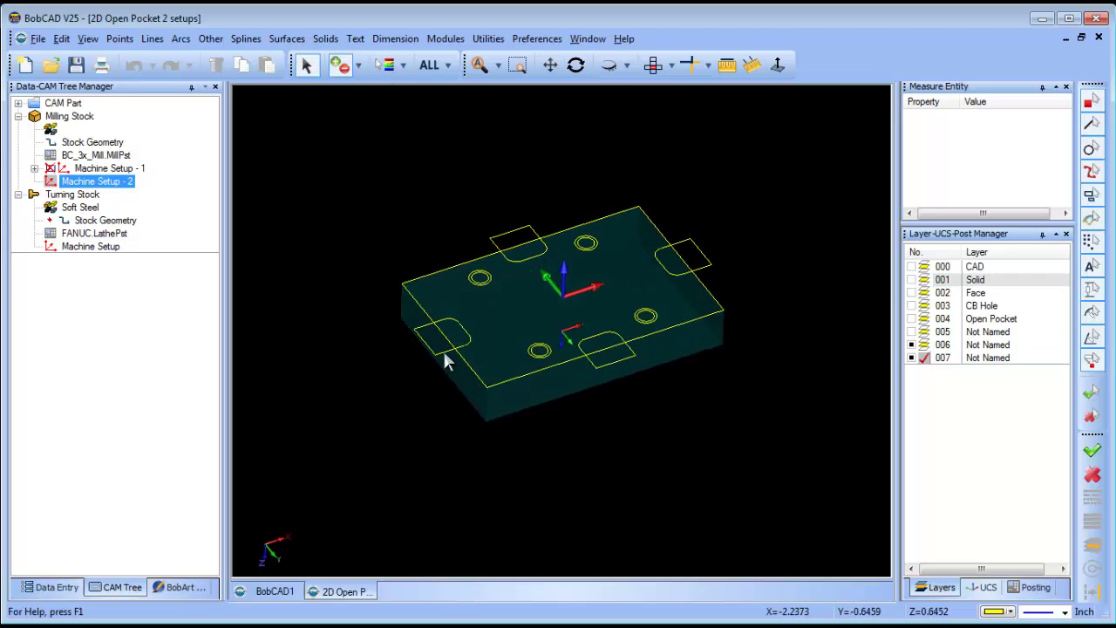
{"action": "left_click", "coordinate": [424, 342]}
{"action": "left_click", "coordinate": [513, 232]}
{"action": "left_click", "coordinate": [697, 248]}
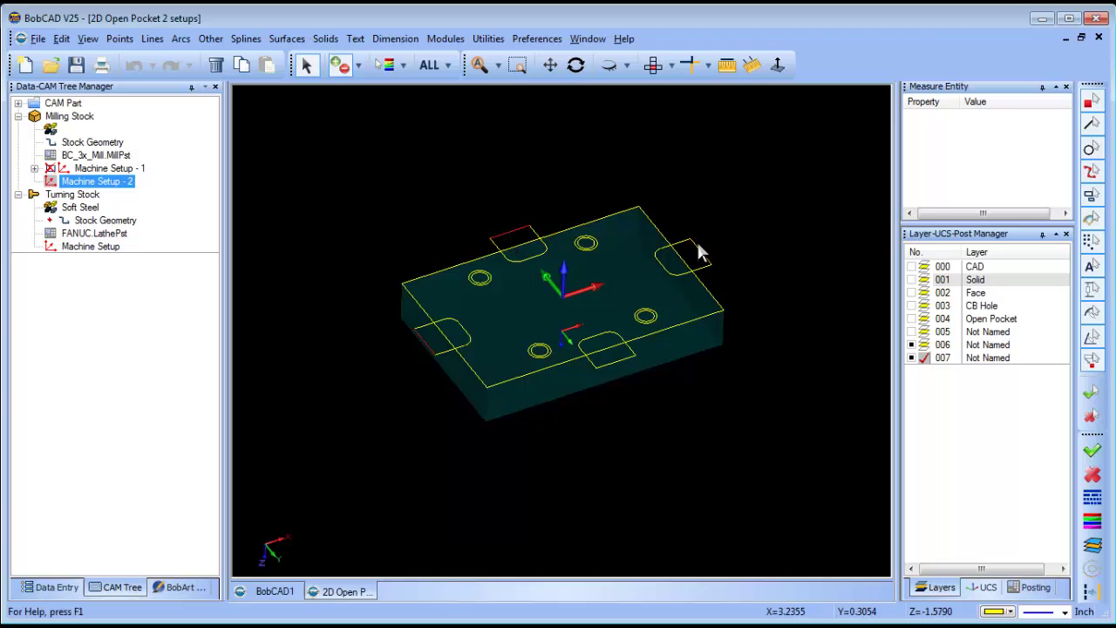
{"action": "left_click", "coordinate": [616, 361]}
{"action": "right_click", "coordinate": [742, 150]}
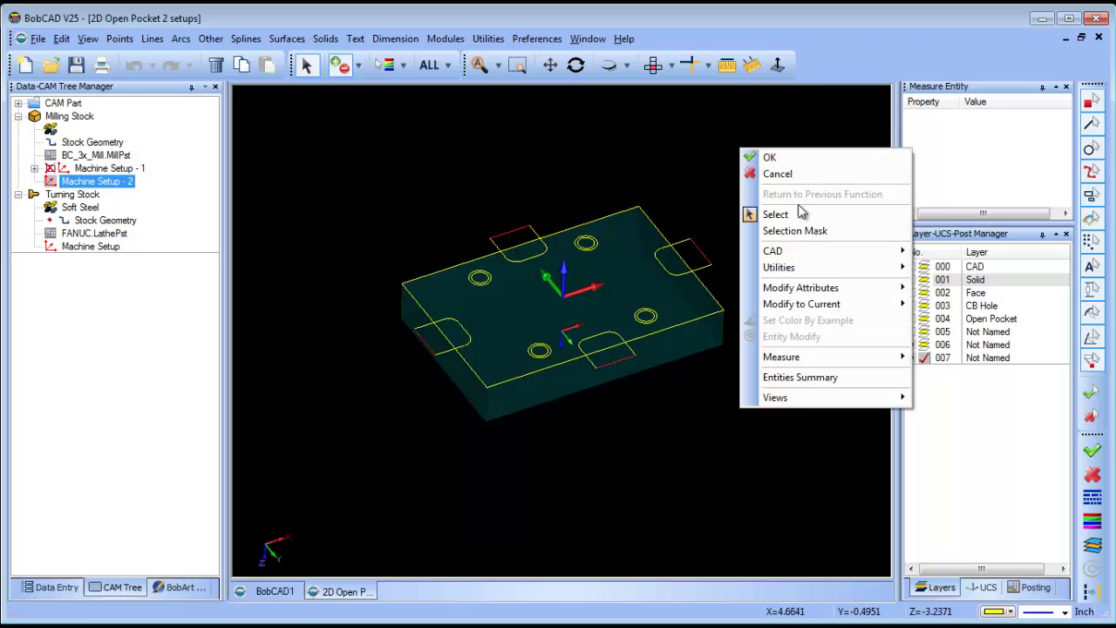
{"action": "mouse_move", "coordinate": [812, 289]}
{"action": "left_click", "coordinate": [951, 304]}
{"action": "left_click", "coordinate": [571, 283]}
Start a 2-axis milling operation on Machine Setup - 2.
{"action": "left_click", "coordinate": [70, 182]}
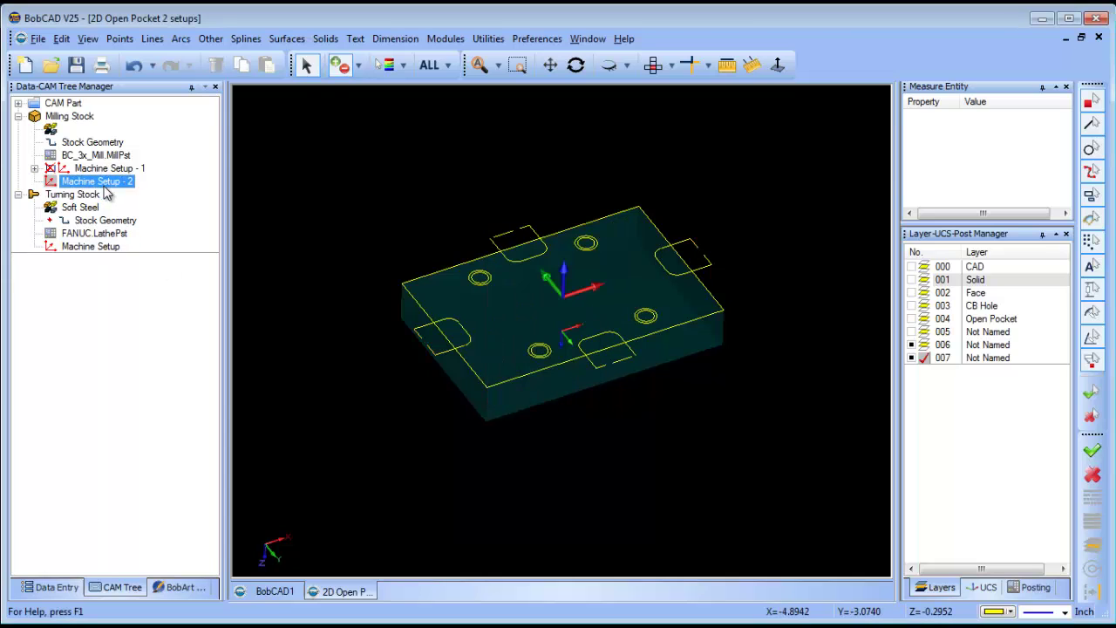
{"action": "right_click", "coordinate": [103, 184]}
{"action": "left_click", "coordinate": [154, 274]}
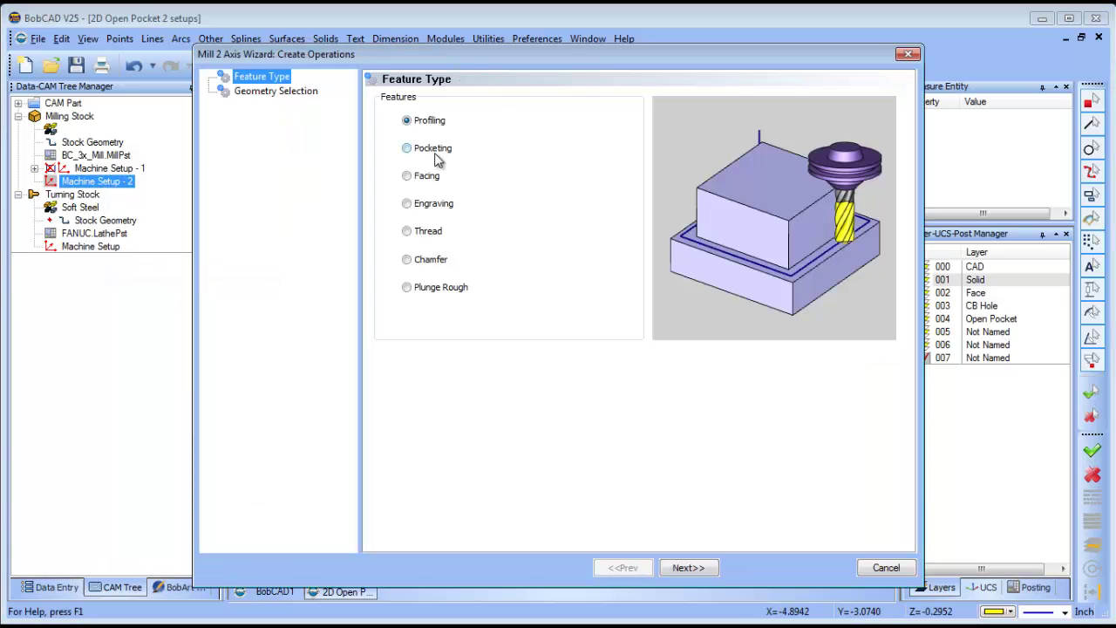
Choose a pocket operation and pick the four open-pocket outlines as its geometry.
{"action": "left_click", "coordinate": [407, 148]}
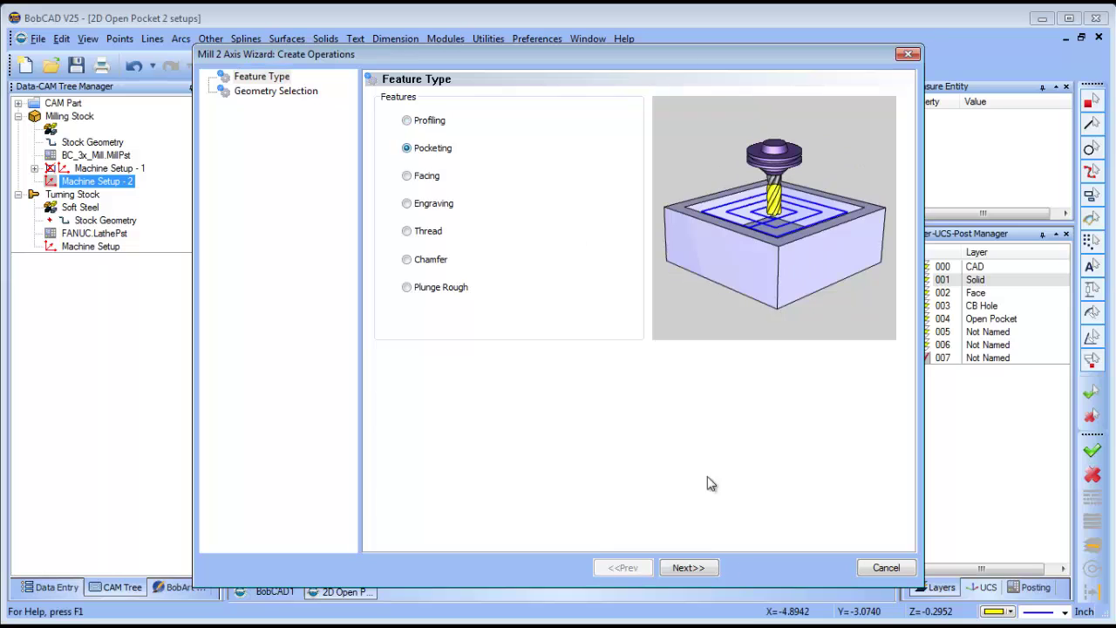
{"action": "left_click", "coordinate": [688, 567]}
{"action": "left_click", "coordinate": [475, 150]}
{"action": "left_click", "coordinate": [511, 242]}
{"action": "left_click", "coordinate": [703, 254]}
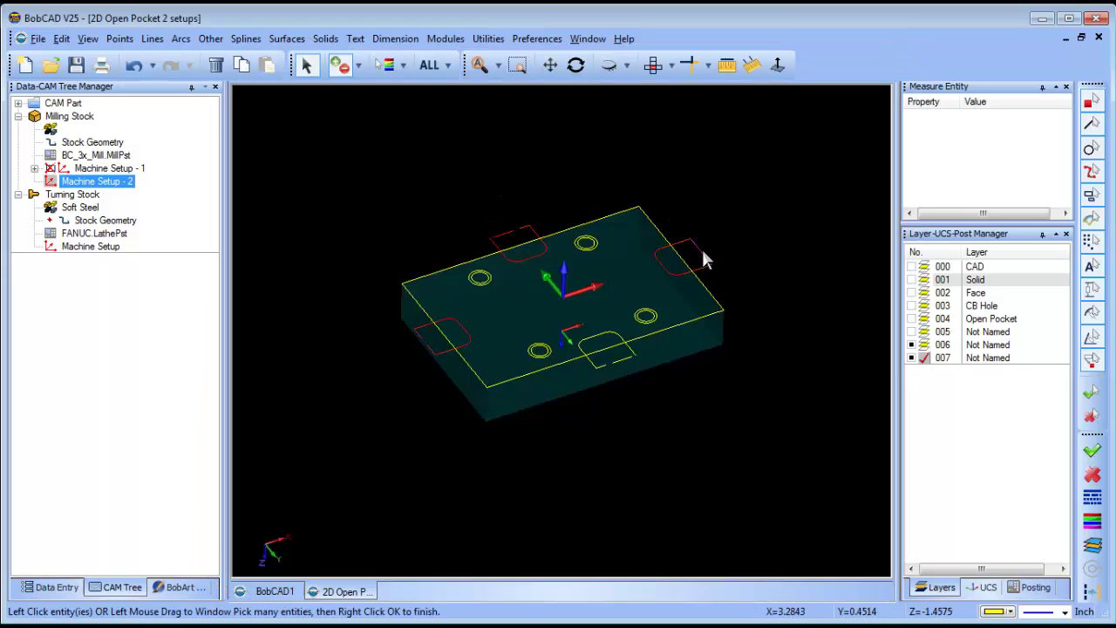
{"action": "left_click", "coordinate": [612, 356]}
{"action": "right_click", "coordinate": [672, 384]}
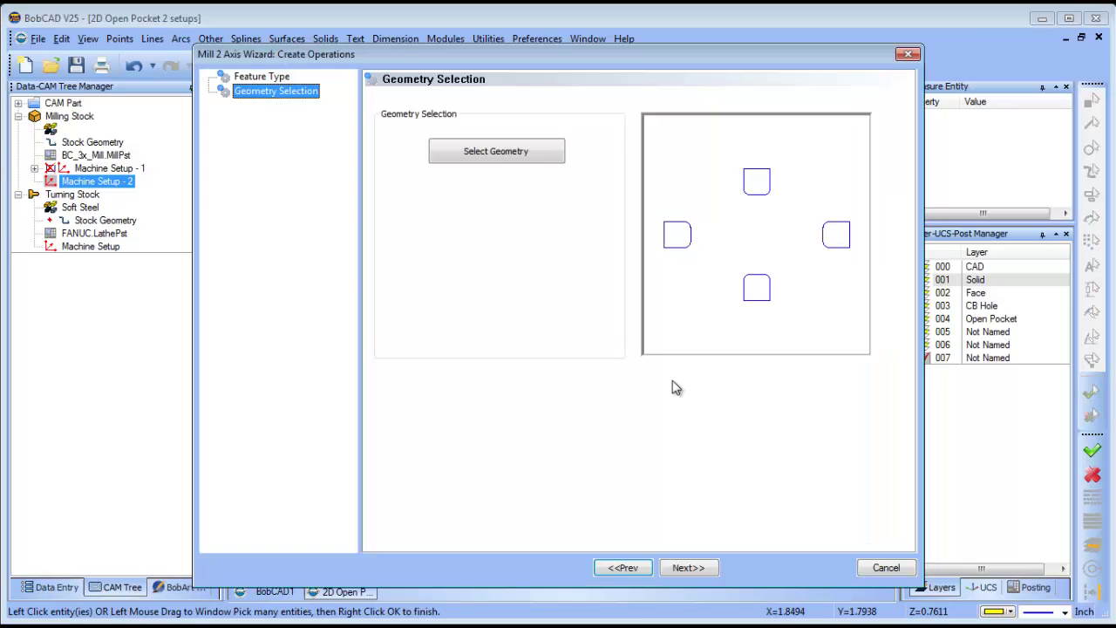
{"action": "left_click", "coordinate": [688, 567]}
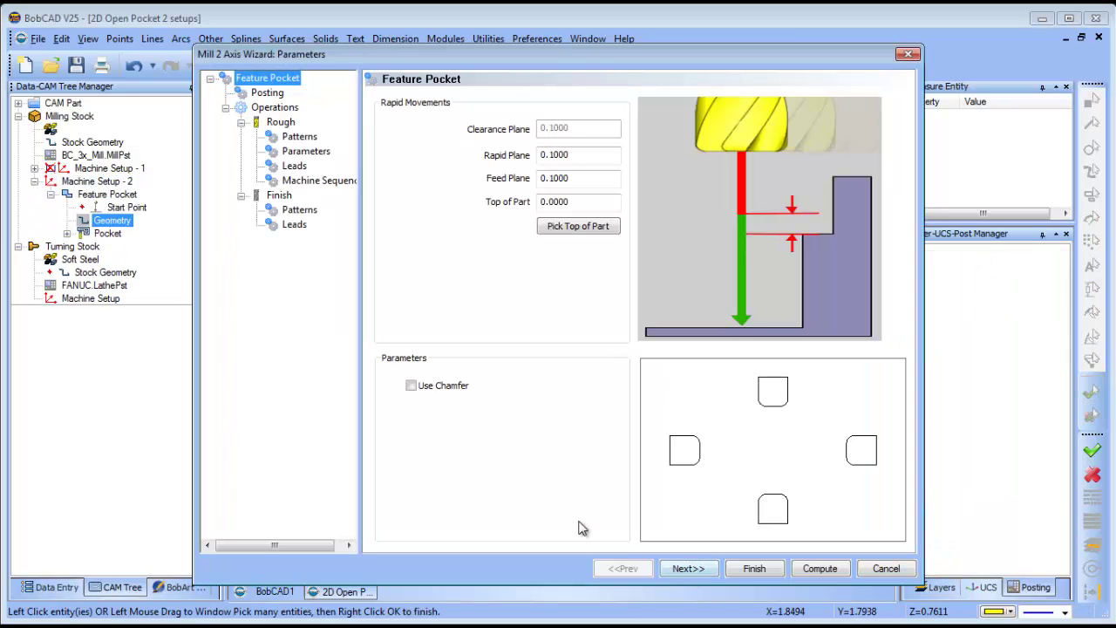
Set Total Depth to .25, choose the Advanced Pocket pattern, and compute the toolpath.
{"action": "left_click", "coordinate": [301, 152]}
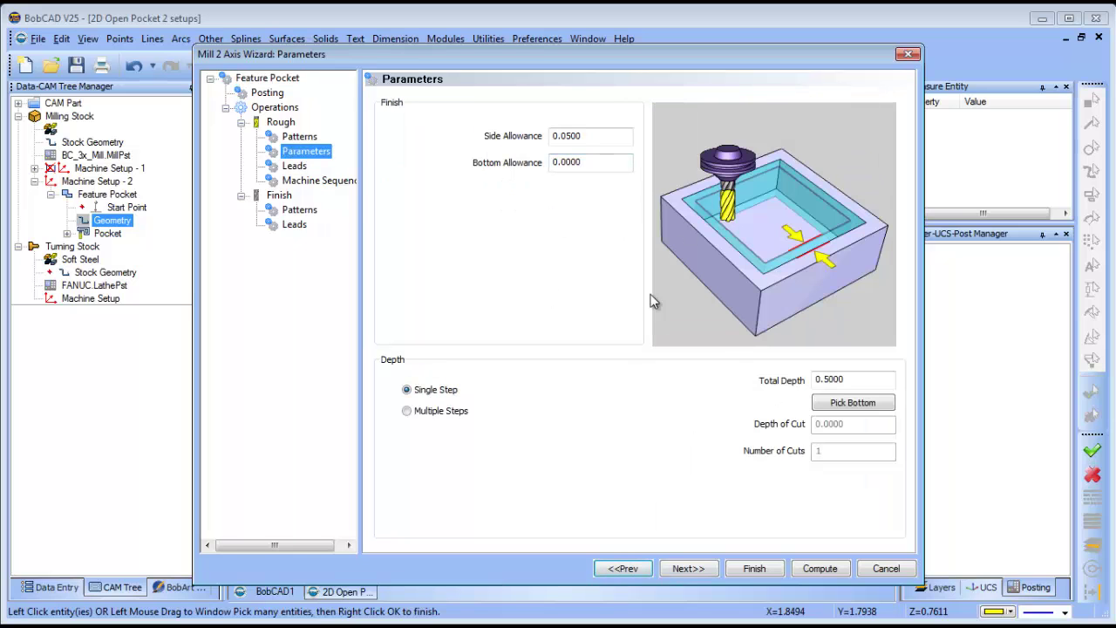
{"action": "double_click", "coordinate": [872, 379]}
{"action": "type", "text": ".25"}
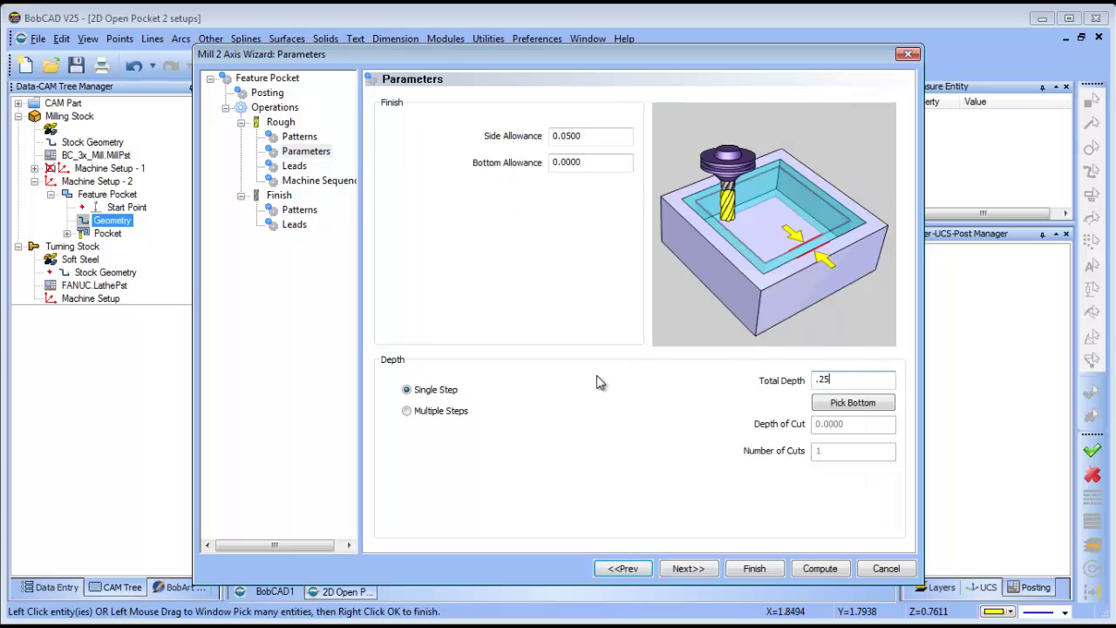
{"action": "left_click", "coordinate": [299, 137]}
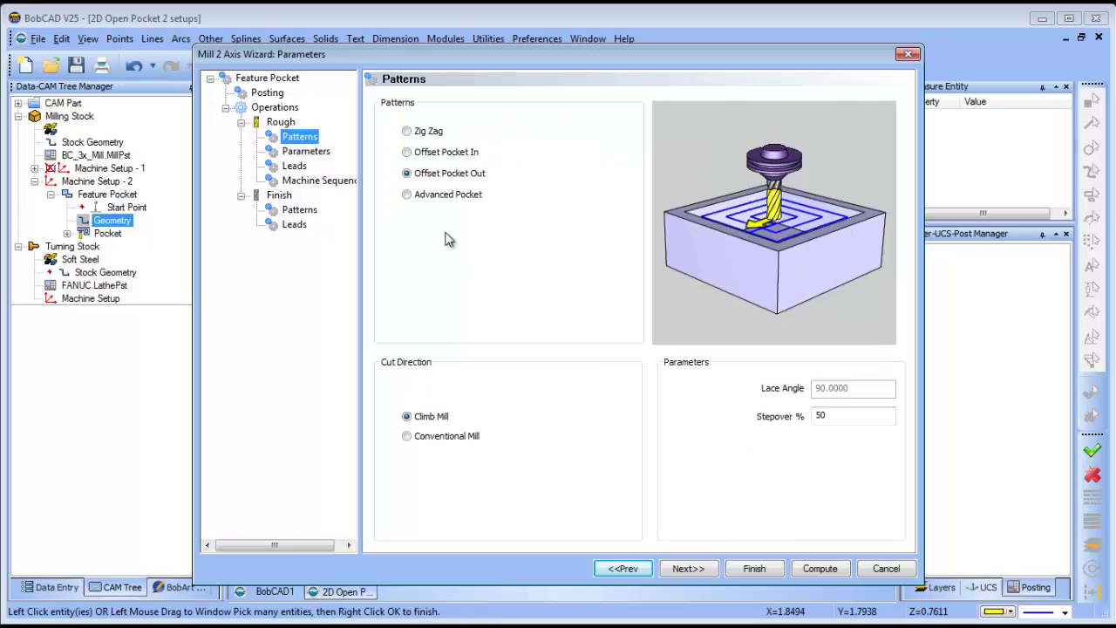
{"action": "left_click", "coordinate": [407, 195]}
{"action": "left_click", "coordinate": [820, 568]}
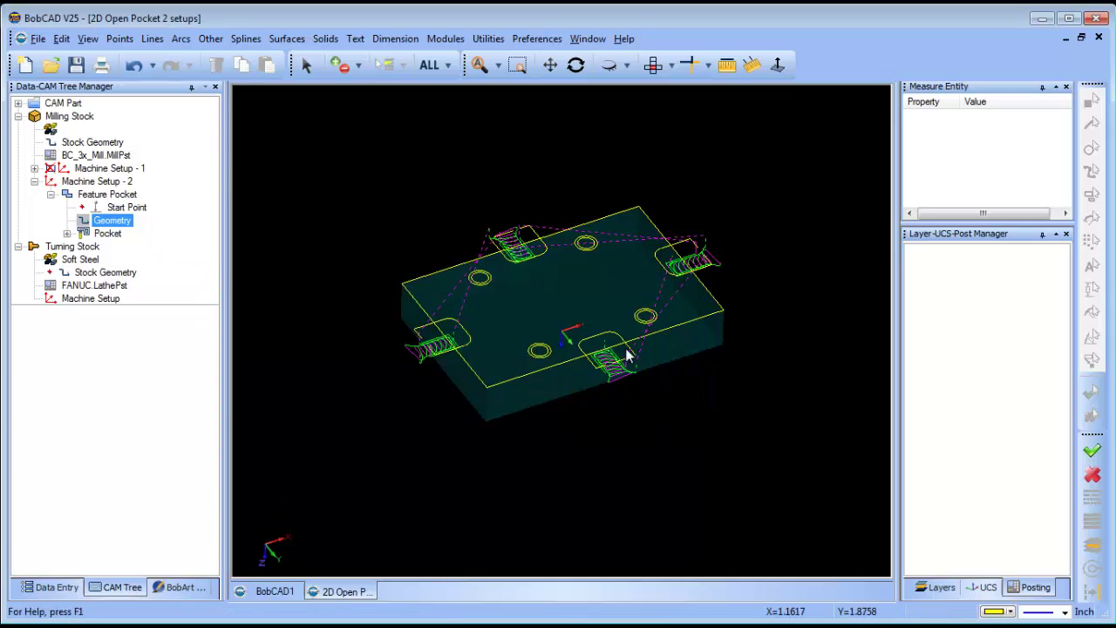
{"action": "left_click", "coordinate": [575, 64]}
{"action": "left_click_drag", "start_coordinate": [610, 262], "coordinate": [590, 346]}
{"action": "left_click", "coordinate": [122, 208]}
{"action": "left_click", "coordinate": [34, 180]}
{"action": "left_click", "coordinate": [89, 169], "text": "ctrl"}
{"action": "left_click", "coordinate": [90, 171]}
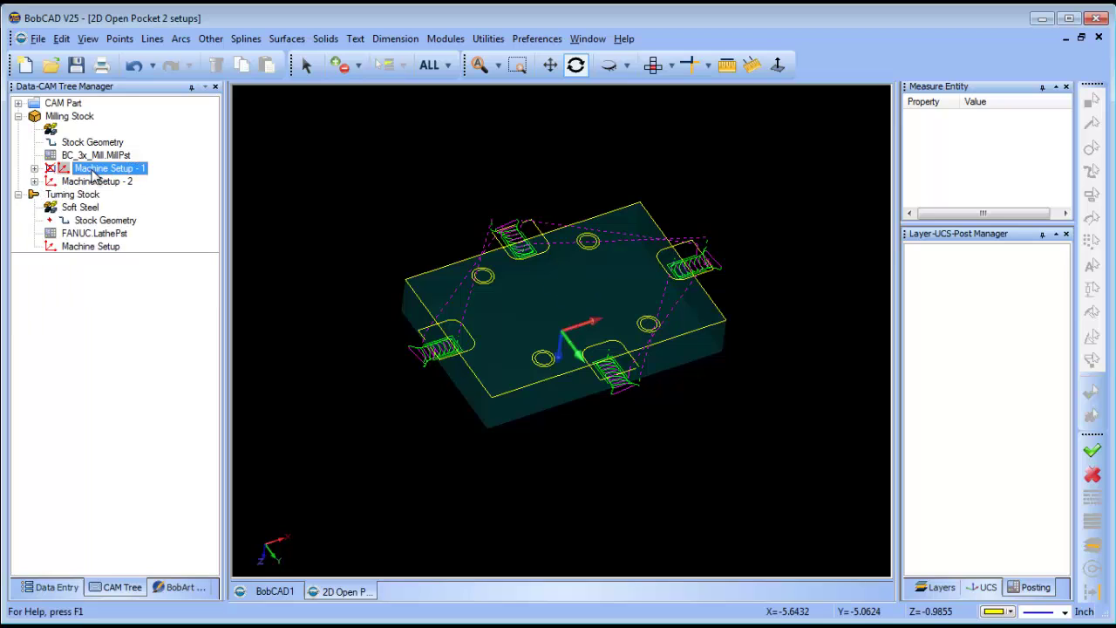
{"action": "right_click", "coordinate": [103, 169]}
{"action": "left_click", "coordinate": [140, 179]}
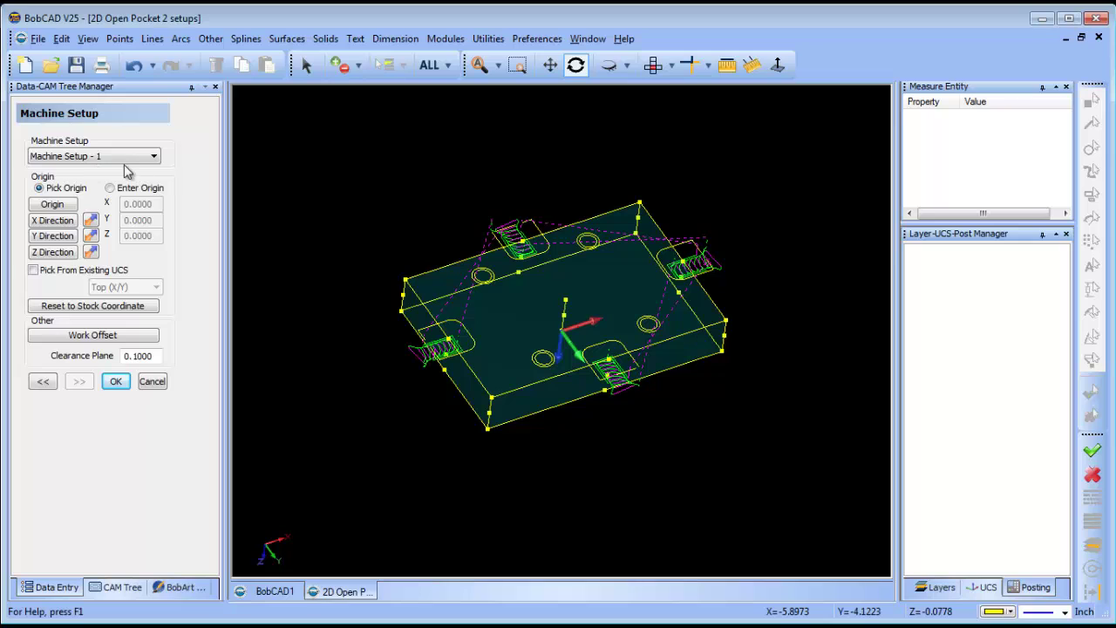
{"action": "left_click", "coordinate": [151, 381]}
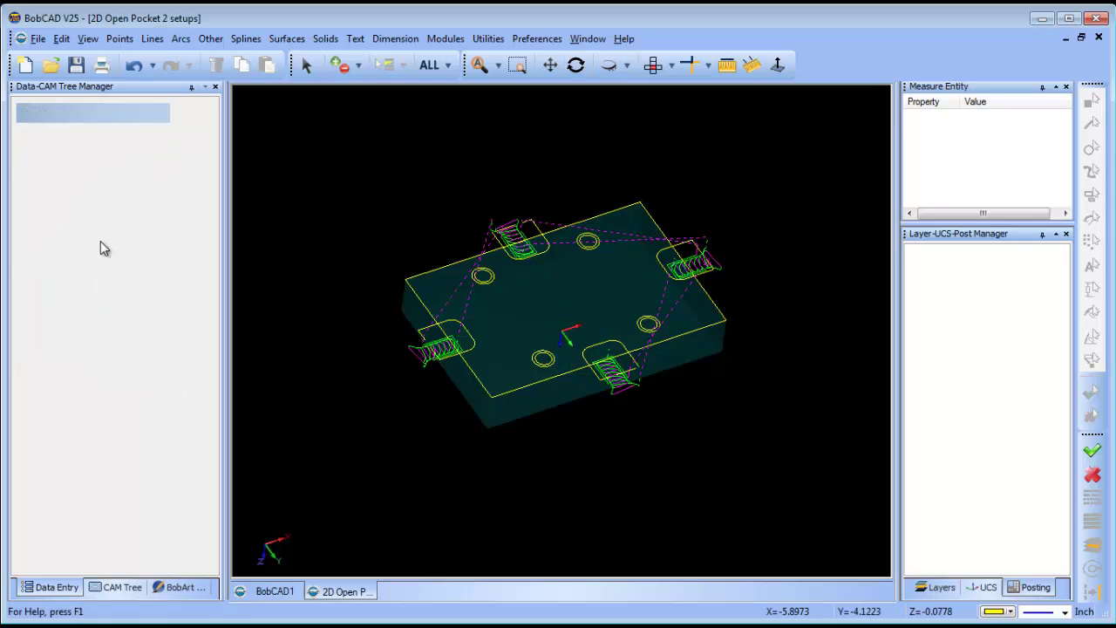
{"action": "left_click", "coordinate": [111, 586]}
{"action": "right_click", "coordinate": [106, 181]}
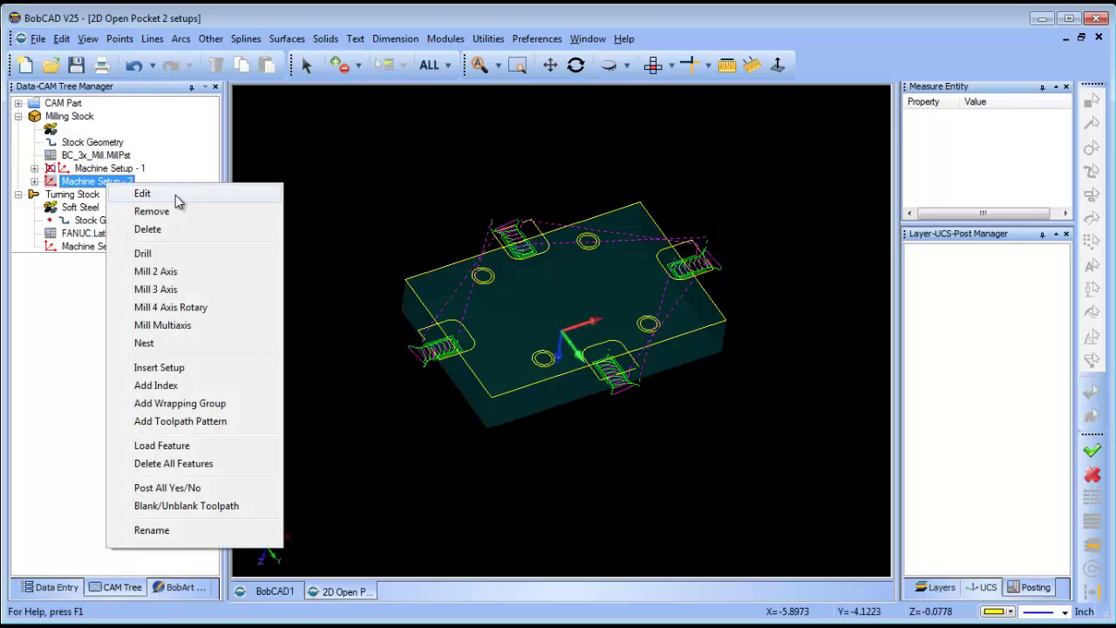
{"action": "left_click", "coordinate": [174, 196]}
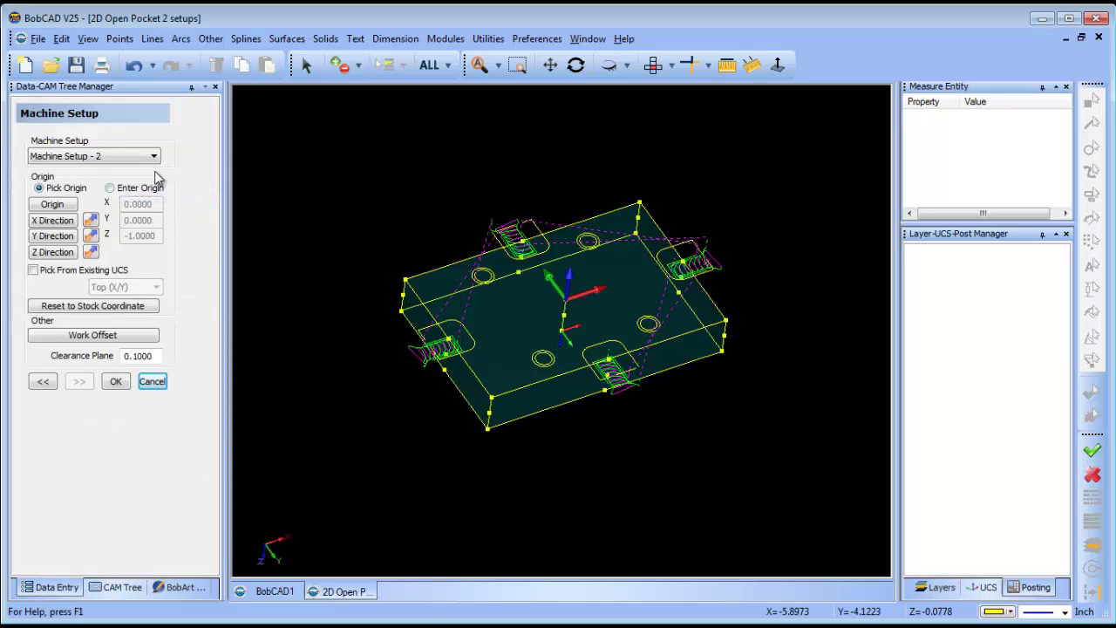
{"action": "left_click", "coordinate": [116, 381]}
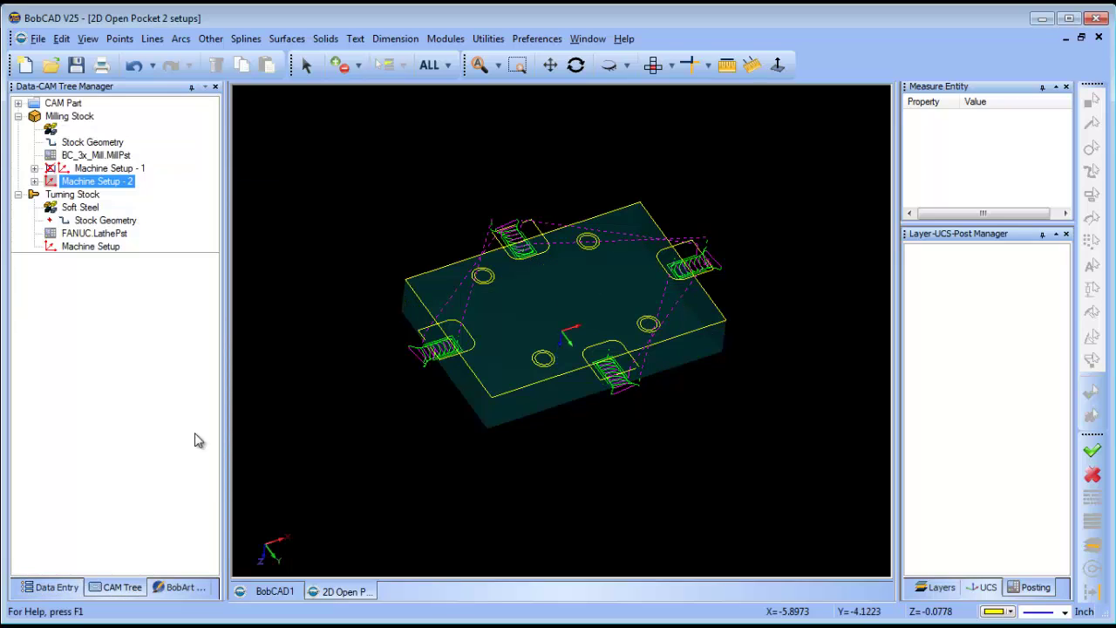
{"action": "left_click", "coordinate": [34, 168]}
{"action": "left_click", "coordinate": [112, 181]}
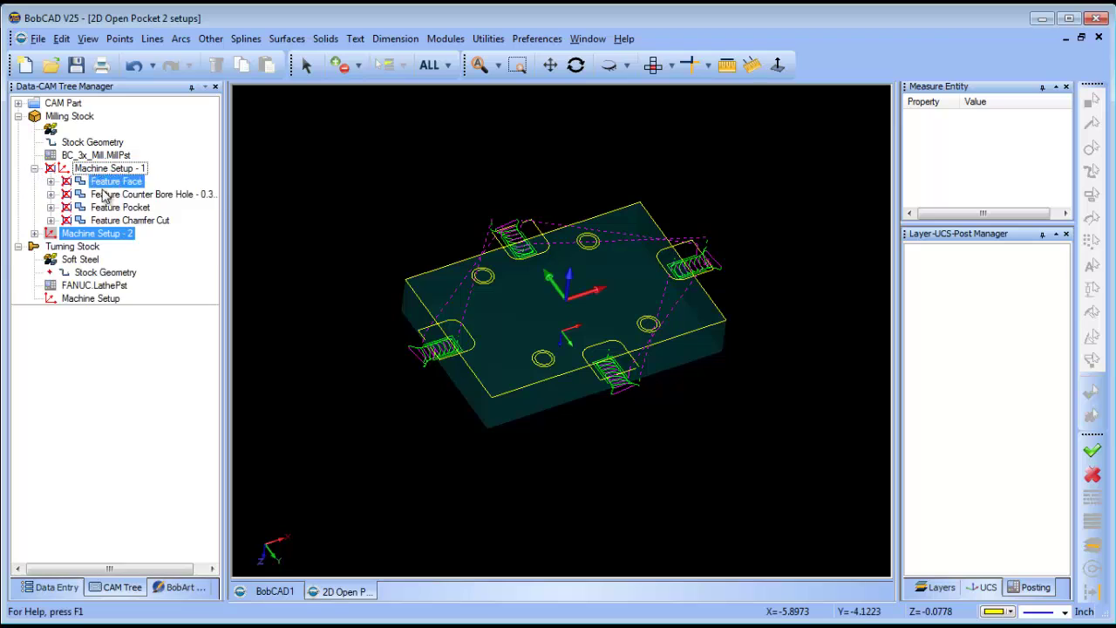
{"action": "left_click", "coordinate": [51, 181]}
{"action": "left_click", "coordinate": [116, 206]}
{"action": "right_click", "coordinate": [116, 206]}
{"action": "left_click", "coordinate": [144, 211]}
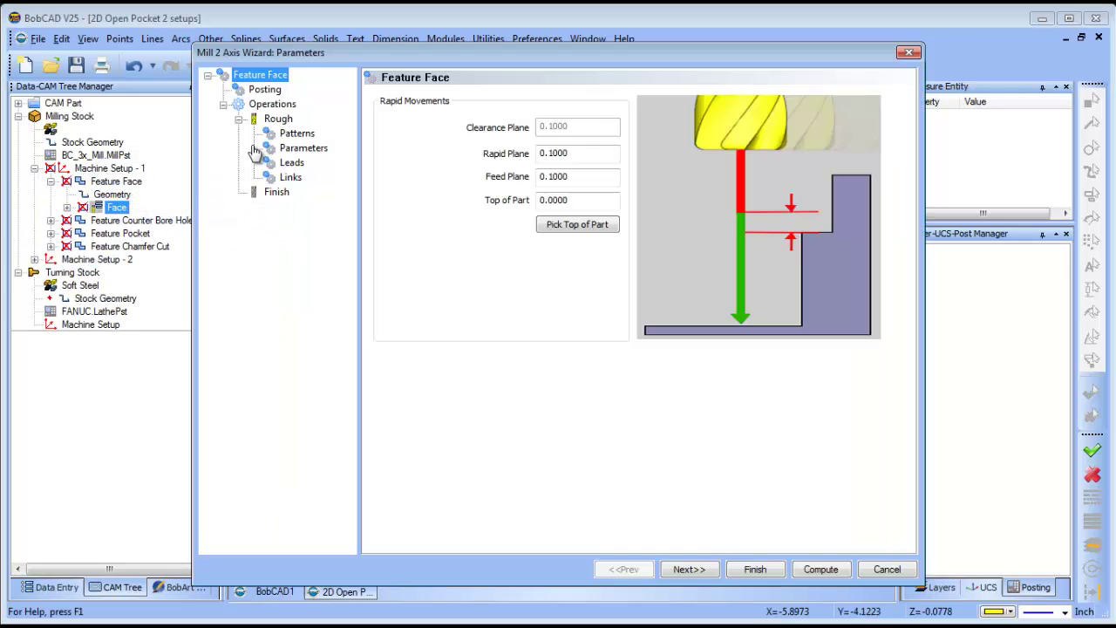
{"action": "left_click", "coordinate": [264, 89]}
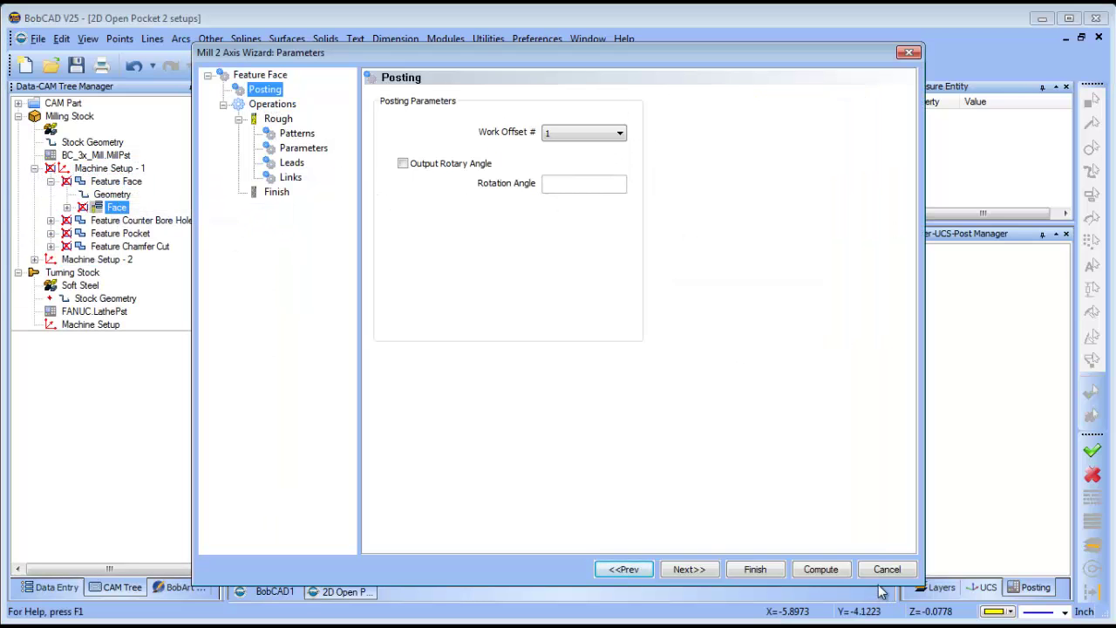
{"action": "left_click", "coordinate": [887, 569]}
{"action": "left_click", "coordinate": [33, 168]}
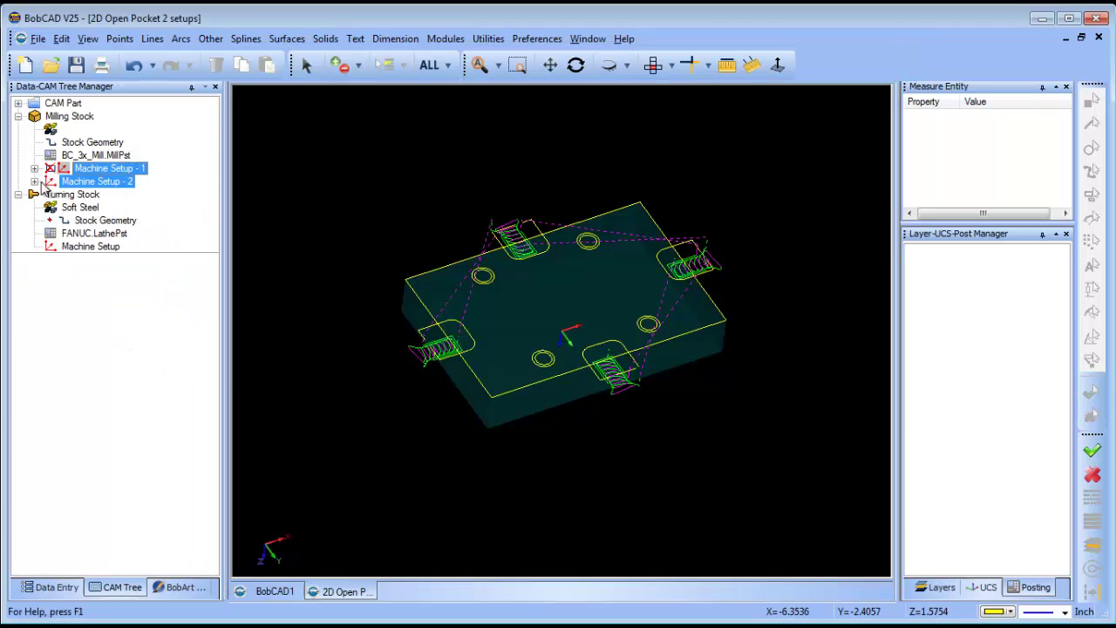
{"action": "left_click", "coordinate": [34, 181]}
{"action": "left_click", "coordinate": [108, 233]}
Edit the Pocket toolpath's Posting settings to use Work Offset # 2 and finish.
{"action": "right_click", "coordinate": [108, 233]}
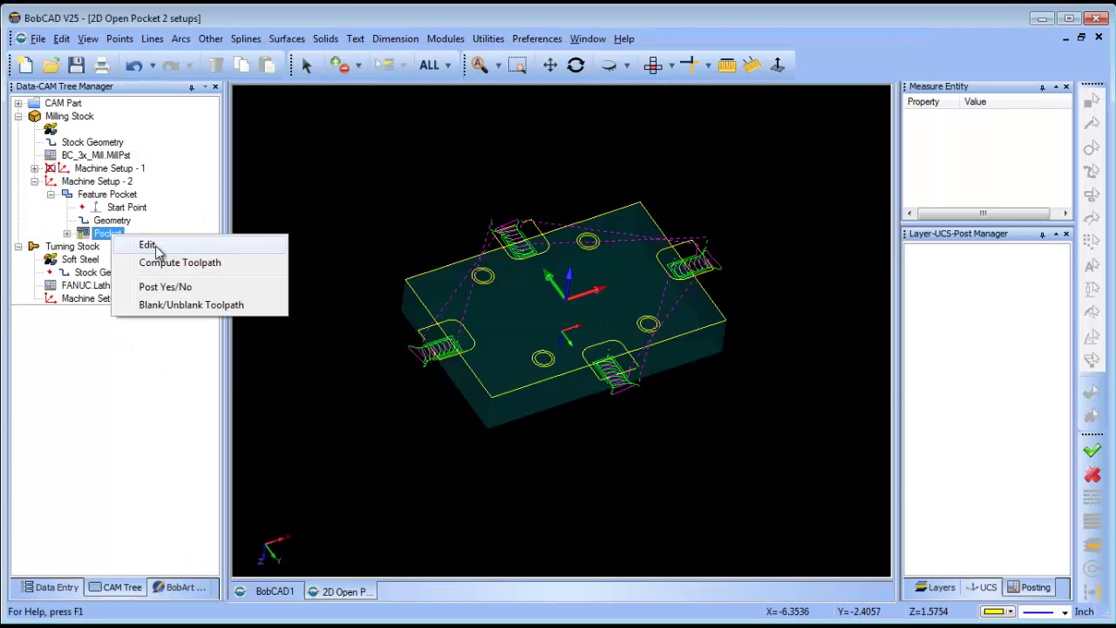
{"action": "left_click", "coordinate": [145, 244]}
{"action": "left_click", "coordinate": [266, 93]}
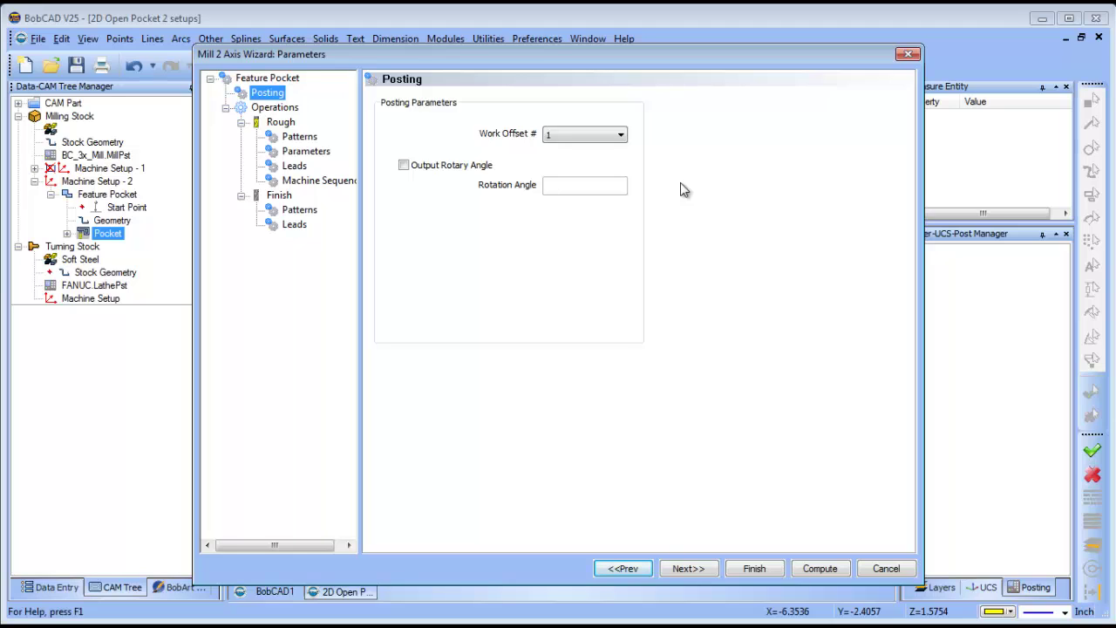
{"action": "left_click", "coordinate": [591, 139]}
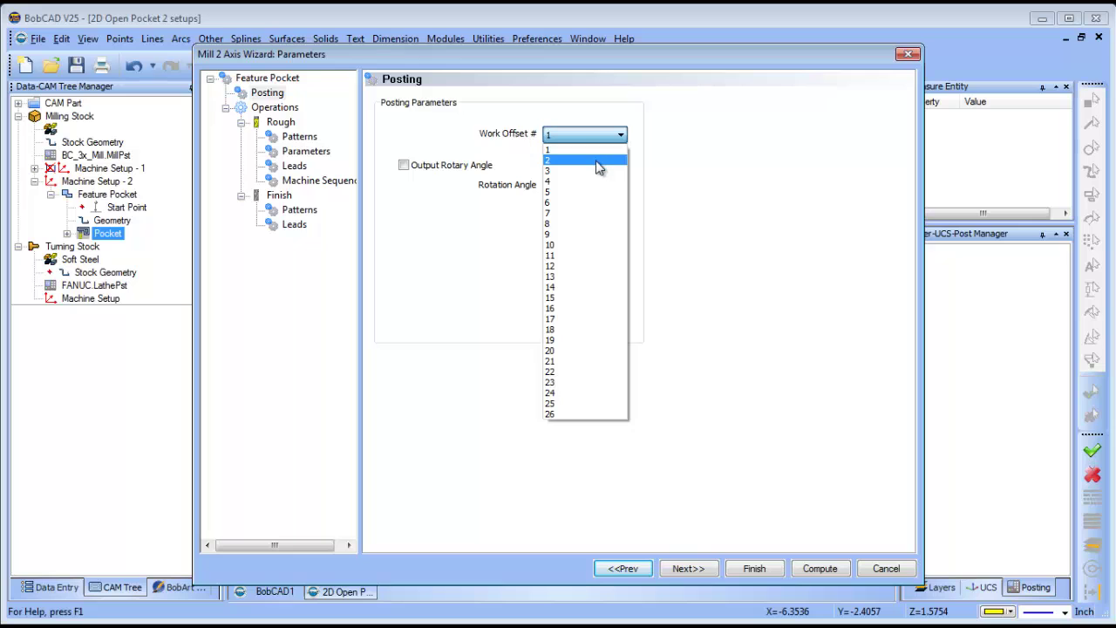
{"action": "left_click", "coordinate": [599, 161]}
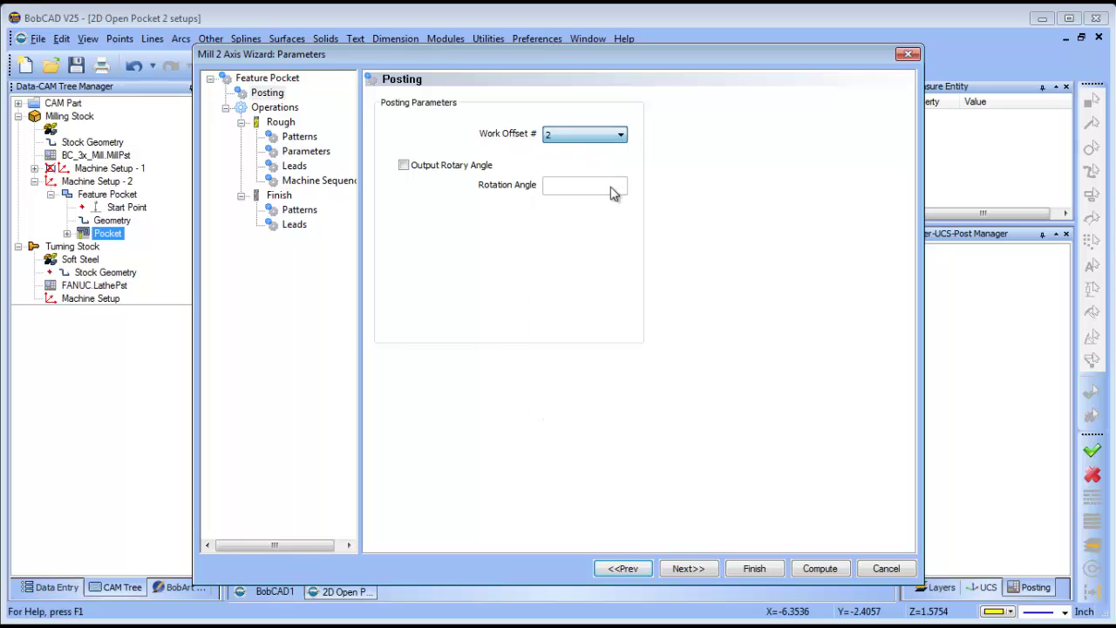
{"action": "left_click", "coordinate": [751, 571]}
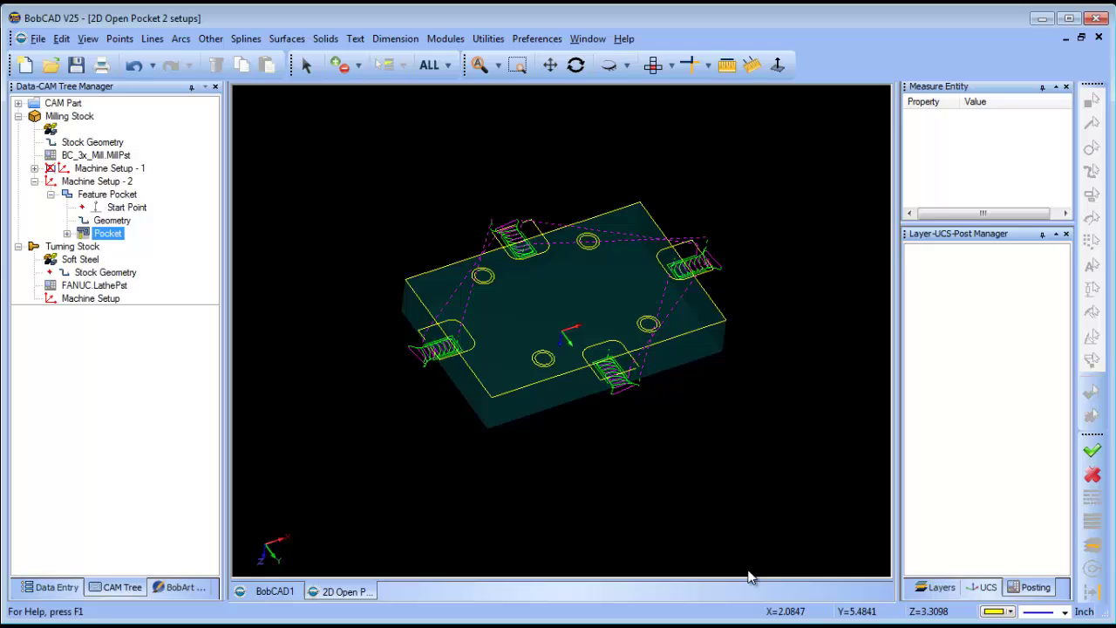
{"action": "left_click", "coordinate": [111, 219]}
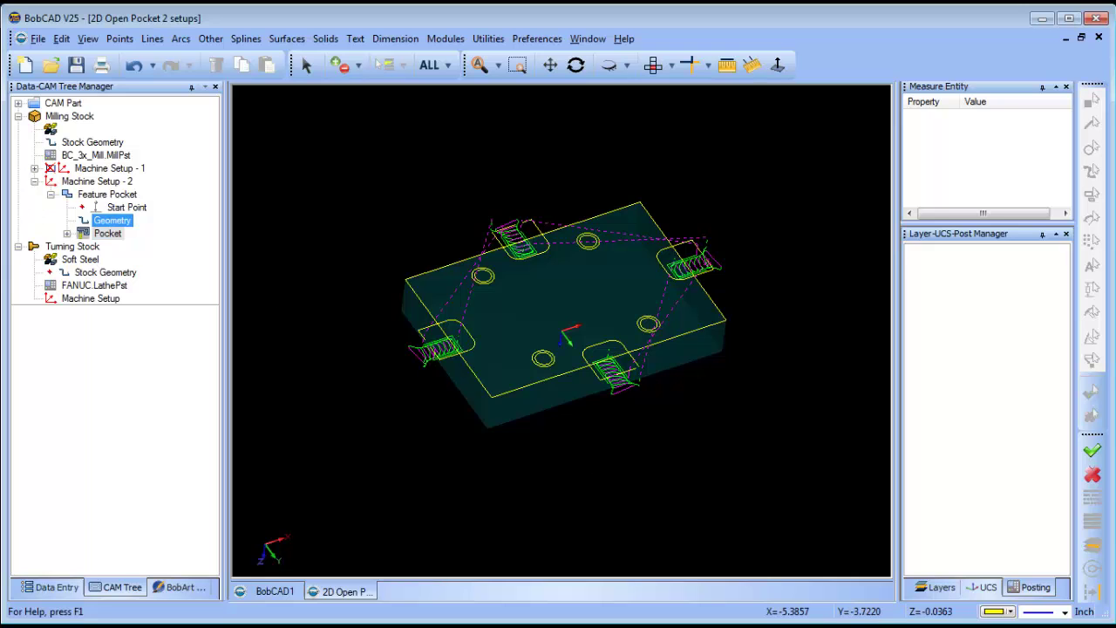